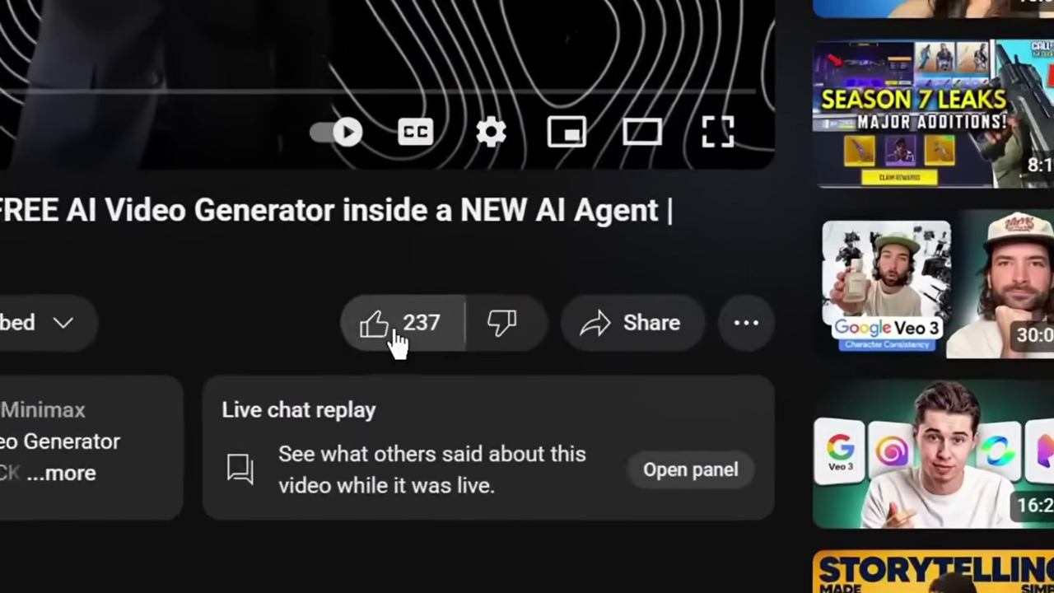
Step: Like the YouTube video and dismiss the subscription options
{"action": "left_click", "coordinate": [452, 557]}
{"action": "left_click", "coordinate": [223, 557]}
{"action": "left_click", "coordinate": [344, 387]}
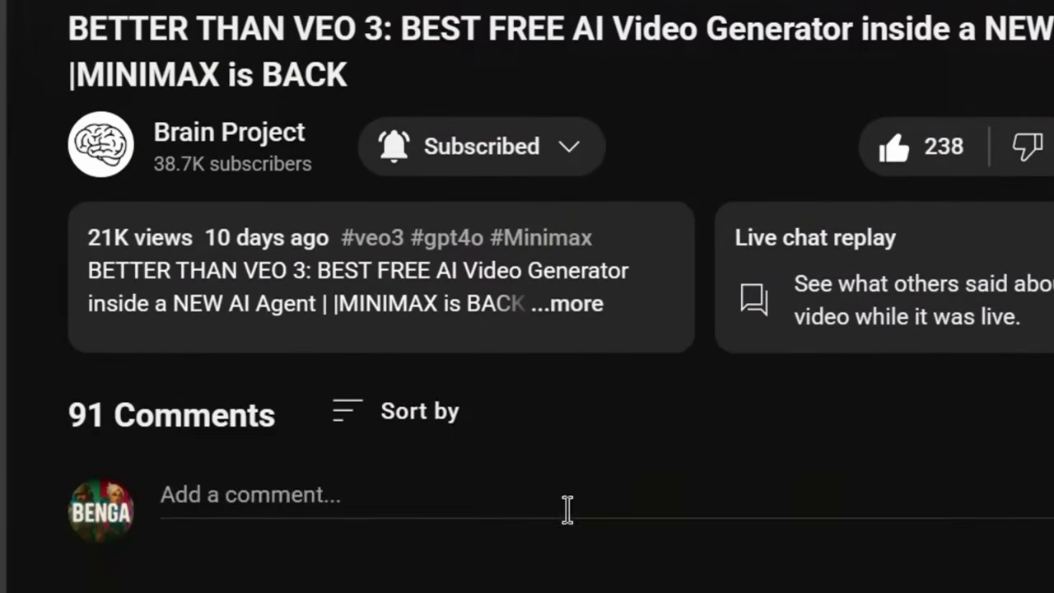
Step: Post the comment 'I want the full document' beneath the video
{"action": "left_click", "coordinate": [565, 506]}
{"action": "type", "text": "I want the full document"}
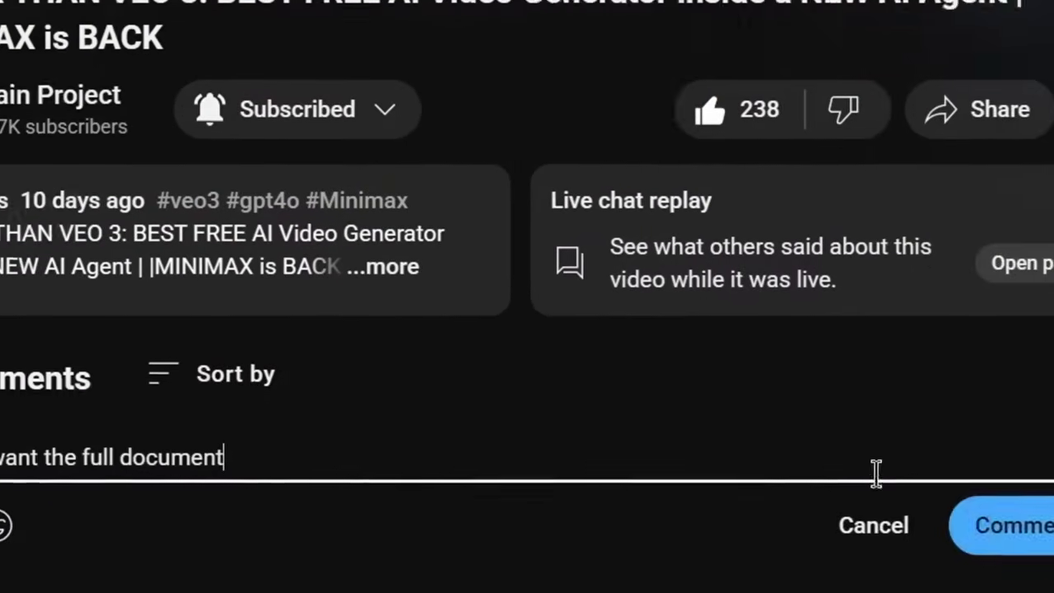
{"action": "key", "text": "ctrl+Return"}
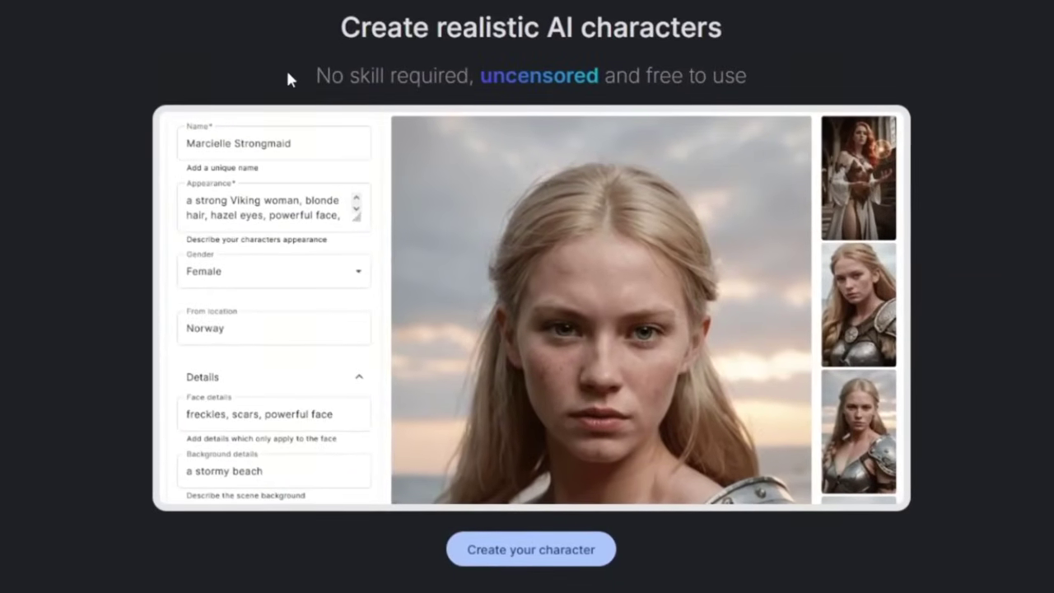
Step: From the AliveAI landing page, highlight the tagline and go to Login in the top bar
{"action": "left_click_drag", "start_coordinate": [306, 79], "coordinate": [744, 76]}
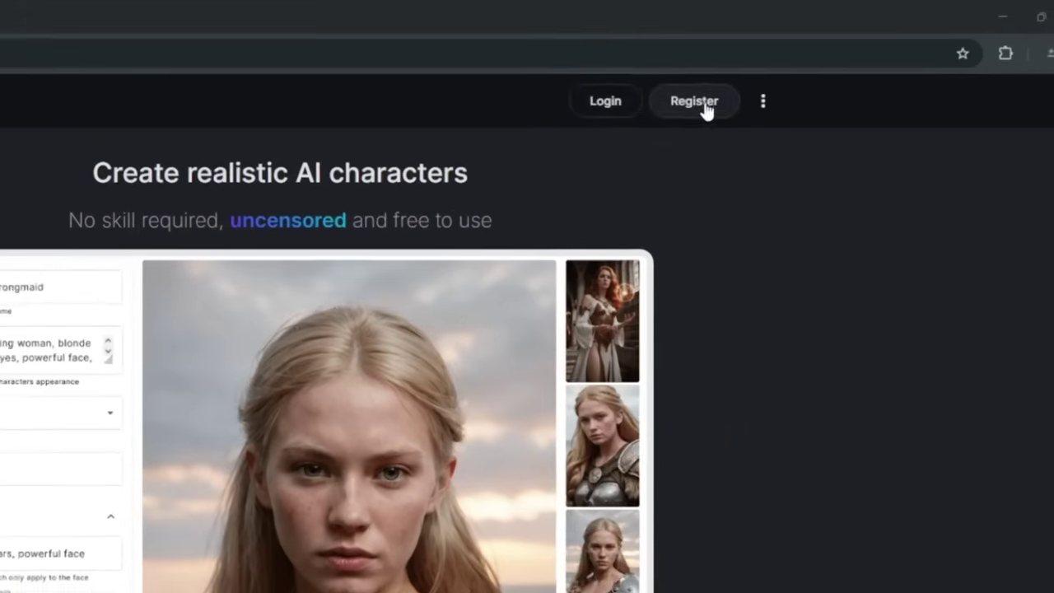
{"action": "left_click", "coordinate": [598, 106]}
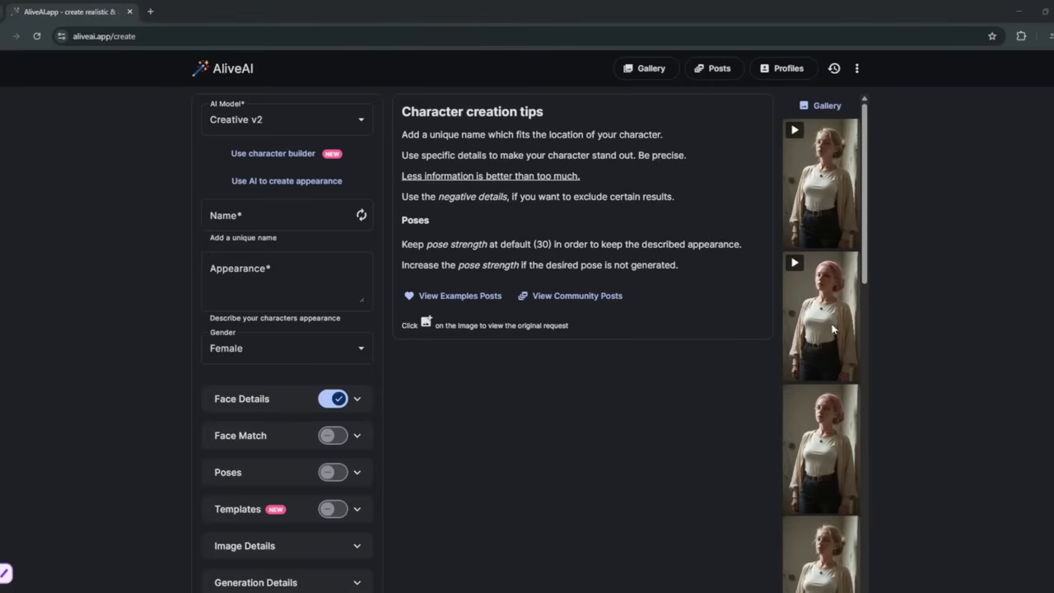
Step: Keep the Creative v2 model, name the character Marcel, and describe 'a pretty blonde woman with freckles'
{"action": "left_click", "coordinate": [292, 120]}
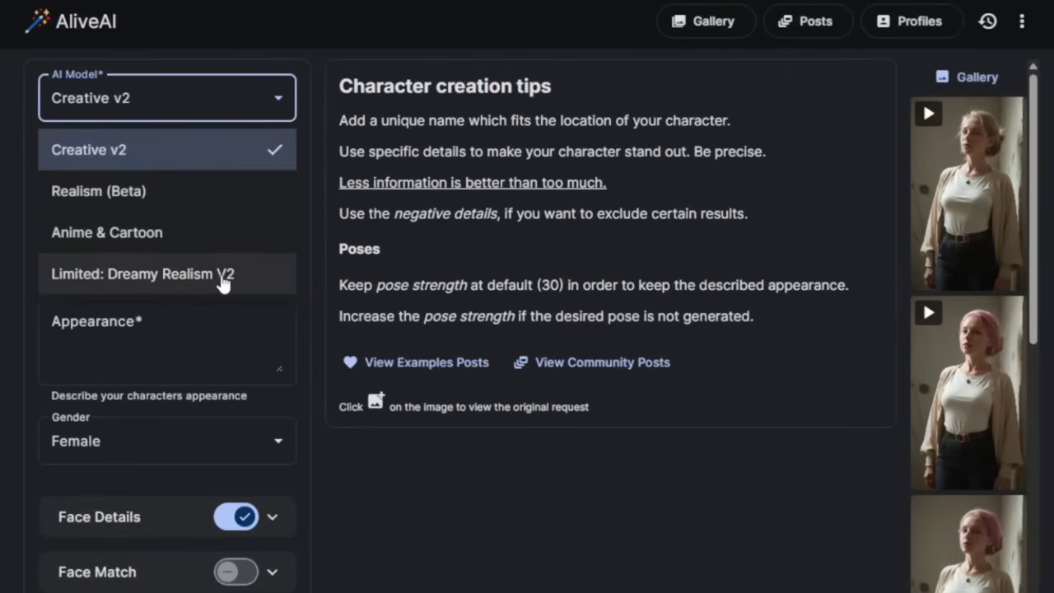
{"action": "left_click", "coordinate": [93, 161]}
{"action": "left_click", "coordinate": [134, 221]}
{"action": "type", "text": "Marcielle Strongmaid"}
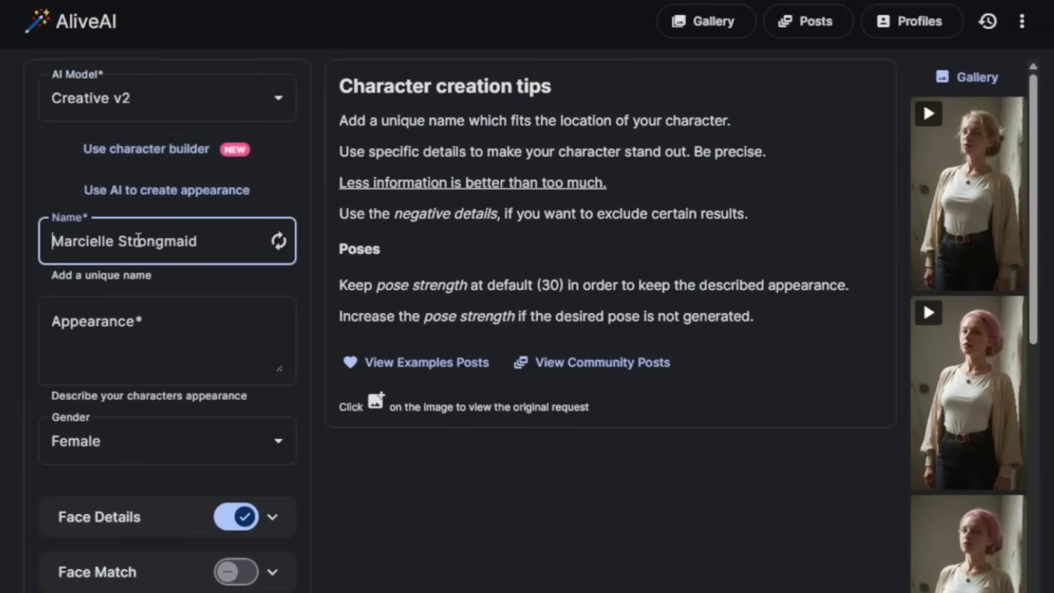
{"action": "left_click", "coordinate": [169, 329]}
{"action": "type", "text": "a strong viking woman, blonde hair, hazel eyes, powerful face, wearing viking armour"}
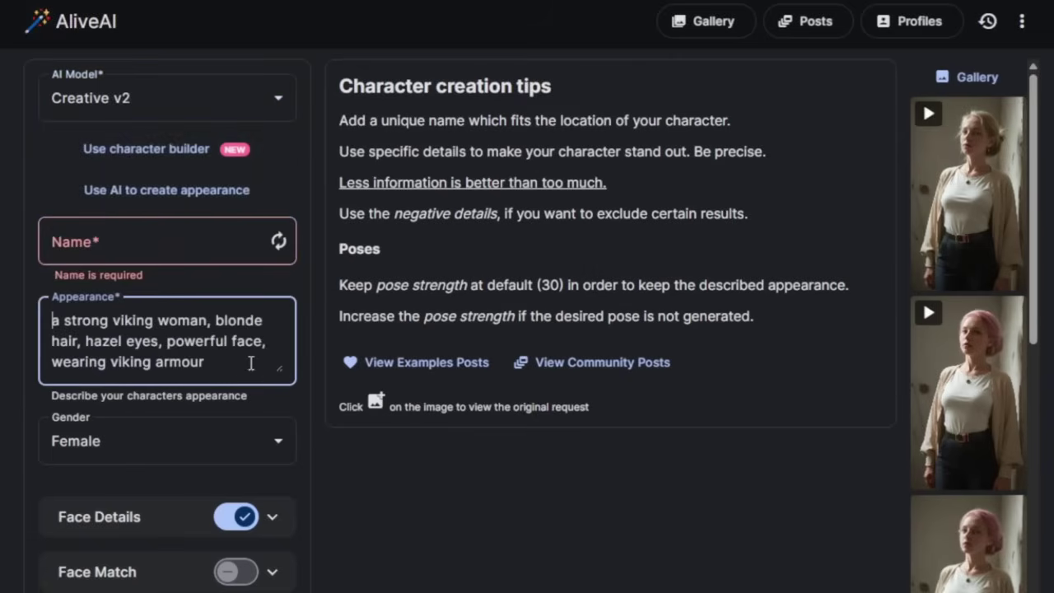
{"action": "key", "text": "BackSpace"}
{"action": "key", "text": "BackSpace"}
{"action": "key", "text": "BackSpace"}
{"action": "key", "text": "BackSpace"}
{"action": "key", "text": "BackSpace"}
{"action": "key", "text": "BackSpace"}
{"action": "key", "text": "BackSpace"}
{"action": "key", "text": "BackSpace"}
{"action": "key", "text": "BackSpace"}
{"action": "key", "text": "BackSpace"}
{"action": "key", "text": "BackSpace"}
{"action": "key", "text": "BackSpace"}
{"action": "key", "text": "BackSpace"}
{"action": "key", "text": "BackSpace"}
{"action": "key", "text": "BackSpace"}
{"action": "key", "text": "BackSpace"}
{"action": "key", "text": "BackSpace"}
{"action": "key", "text": "BackSpace"}
{"action": "key", "text": "BackSpace"}
{"action": "key", "text": "BackSpace"}
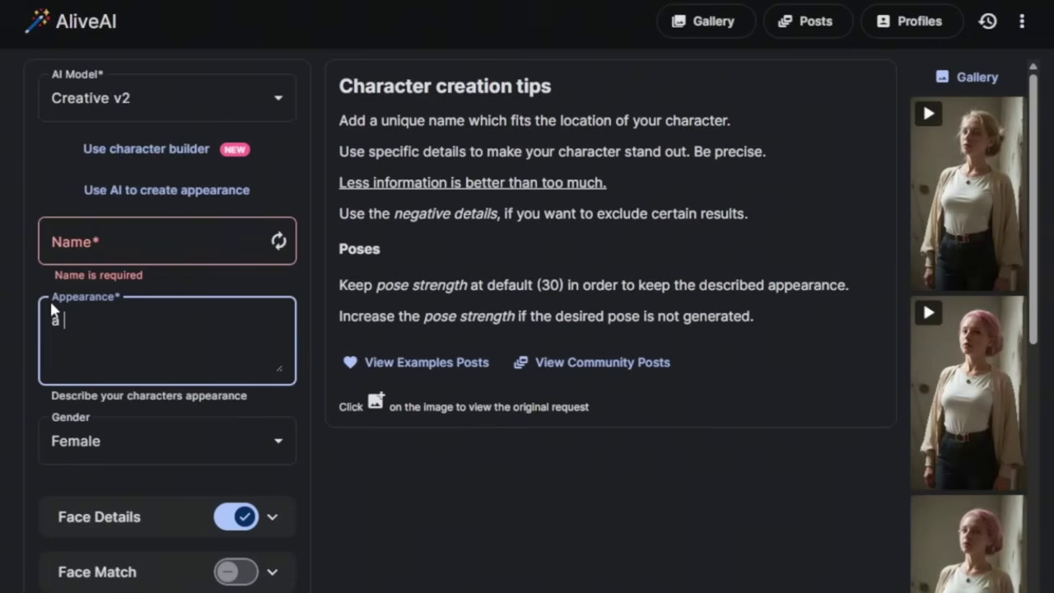
{"action": "type", "text": "pretty blurred"}
{"action": "key", "text": "BackSpace"}
{"action": "key", "text": "BackSpace"}
{"action": "key", "text": "BackSpace"}
{"action": "key", "text": "BackSpace"}
{"action": "key", "text": "BackSpace"}
{"action": "type", "text": "onde "}
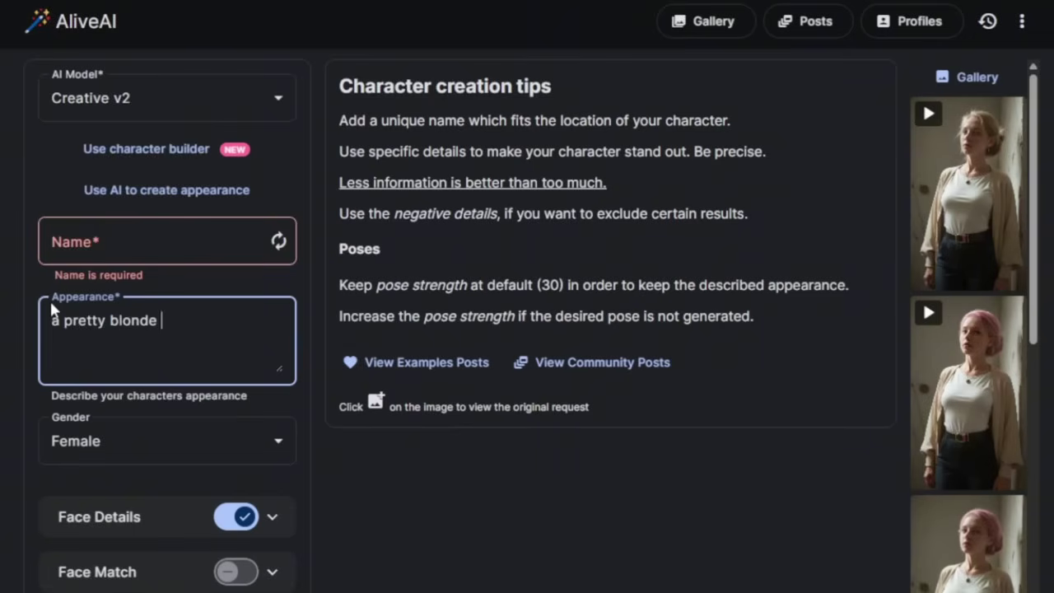
{"action": "type", "text": "woman with freckles"}
Step: Expand the face detail settings, look them over, and collapse them unchanged
{"action": "scroll", "coordinate": [195, 463], "scroll_direction": "down", "scroll_amount": 2}
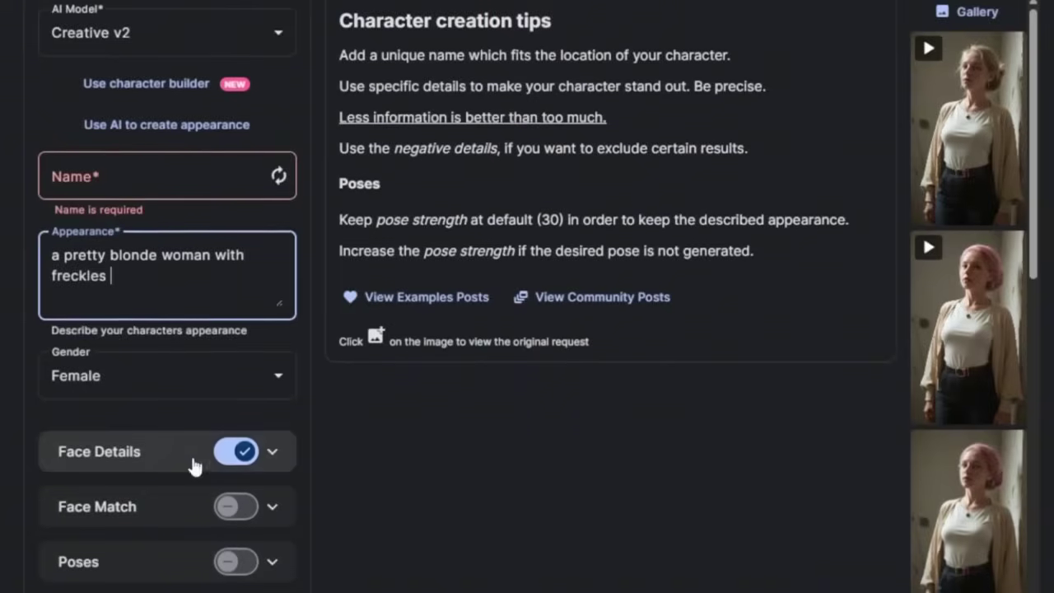
{"action": "left_click", "coordinate": [277, 410]}
{"action": "scroll", "coordinate": [134, 370], "scroll_direction": "down", "scroll_amount": 3}
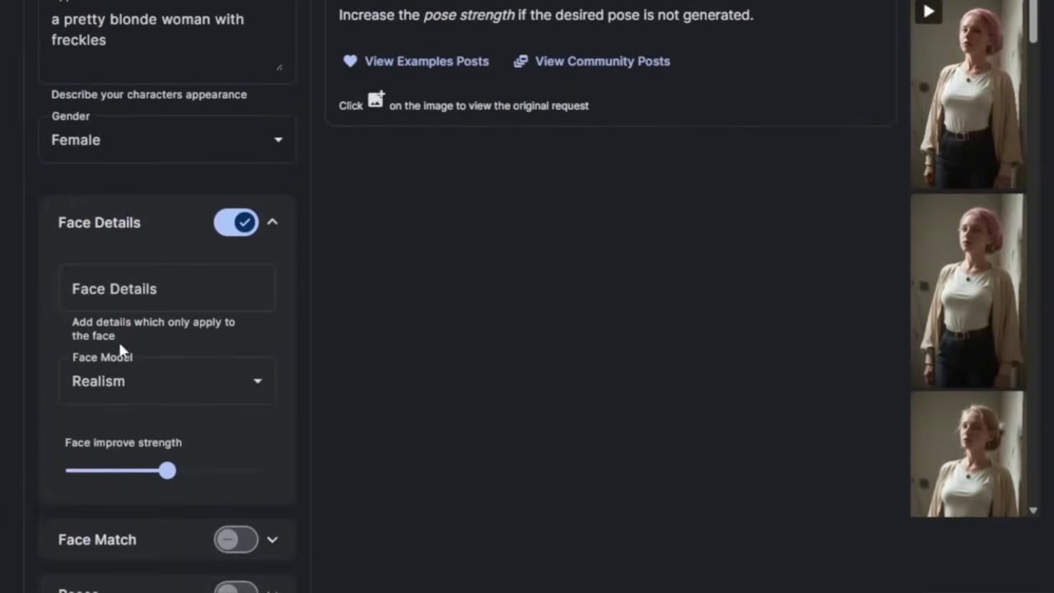
{"action": "scroll", "coordinate": [117, 335], "scroll_direction": "up", "scroll_amount": 1}
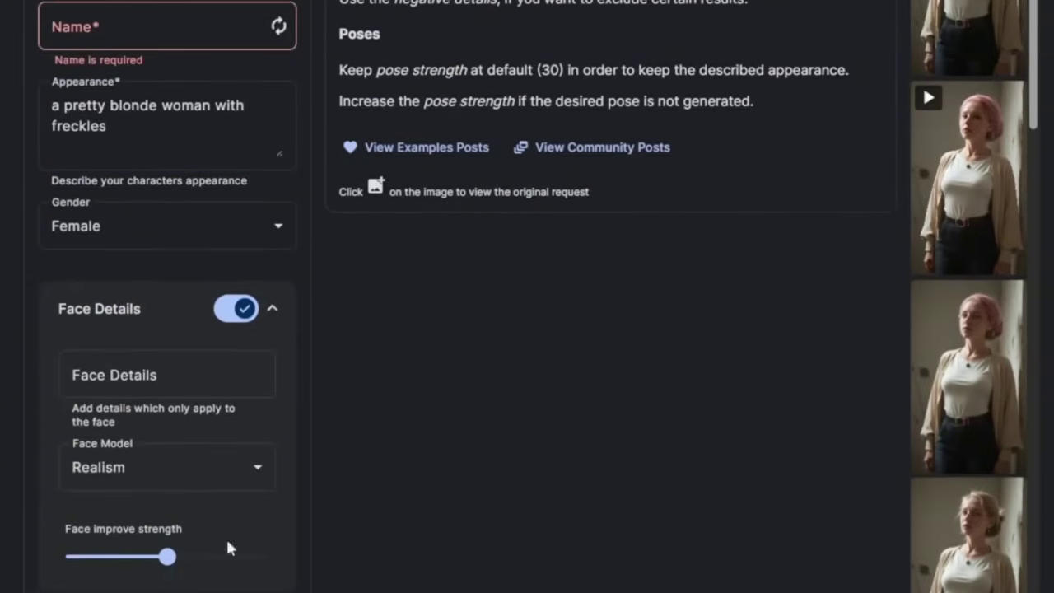
{"action": "left_click", "coordinate": [278, 309]}
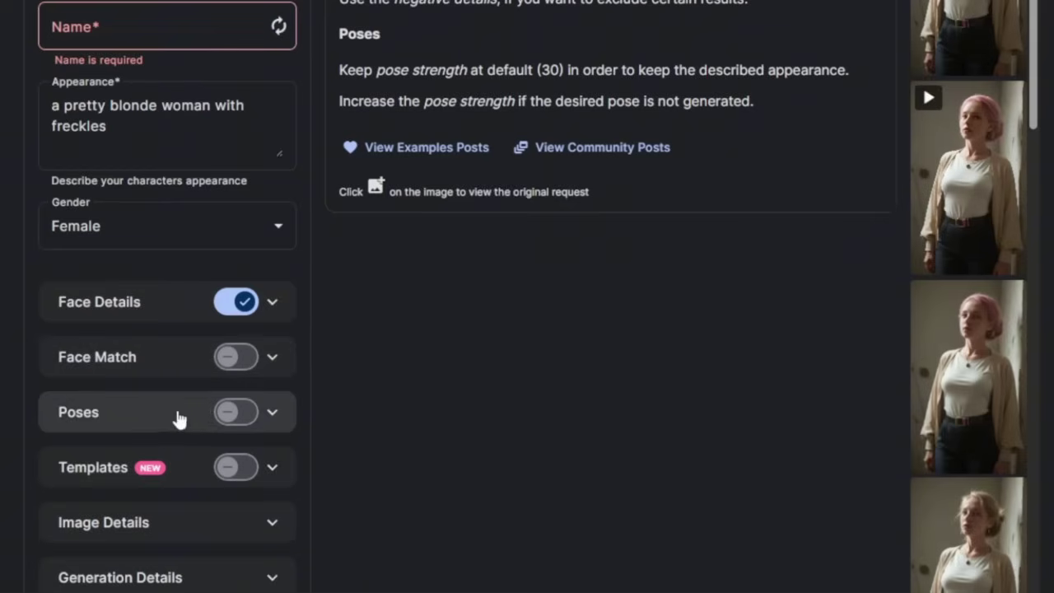
Step: In Image Details, set the origin to Romania and paste a plain photo-studio background
{"action": "scroll", "coordinate": [270, 435], "scroll_direction": "down", "scroll_amount": 1}
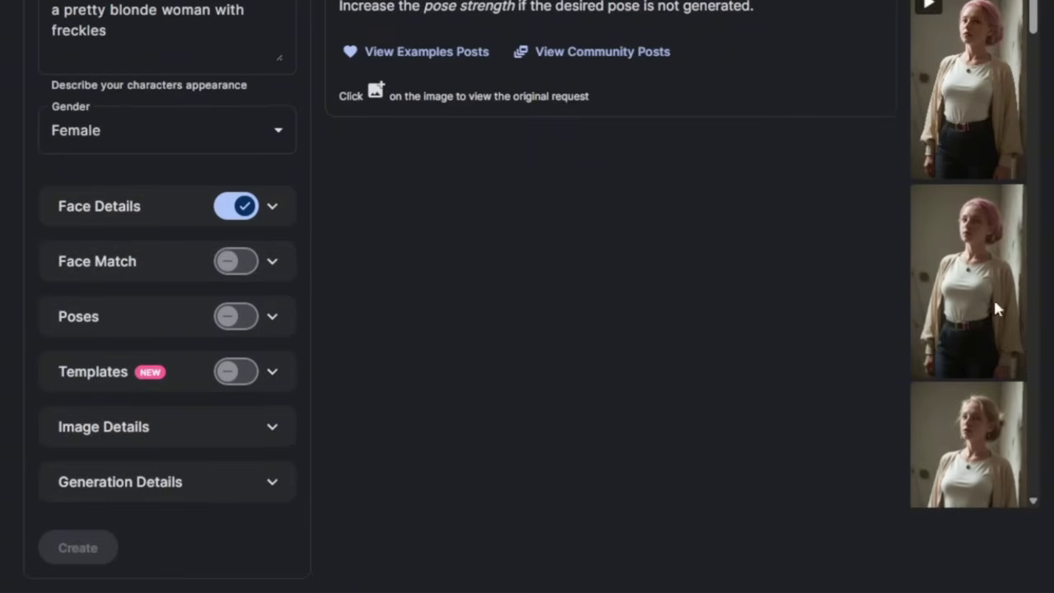
{"action": "scroll", "coordinate": [270, 435], "scroll_direction": "up", "scroll_amount": 1}
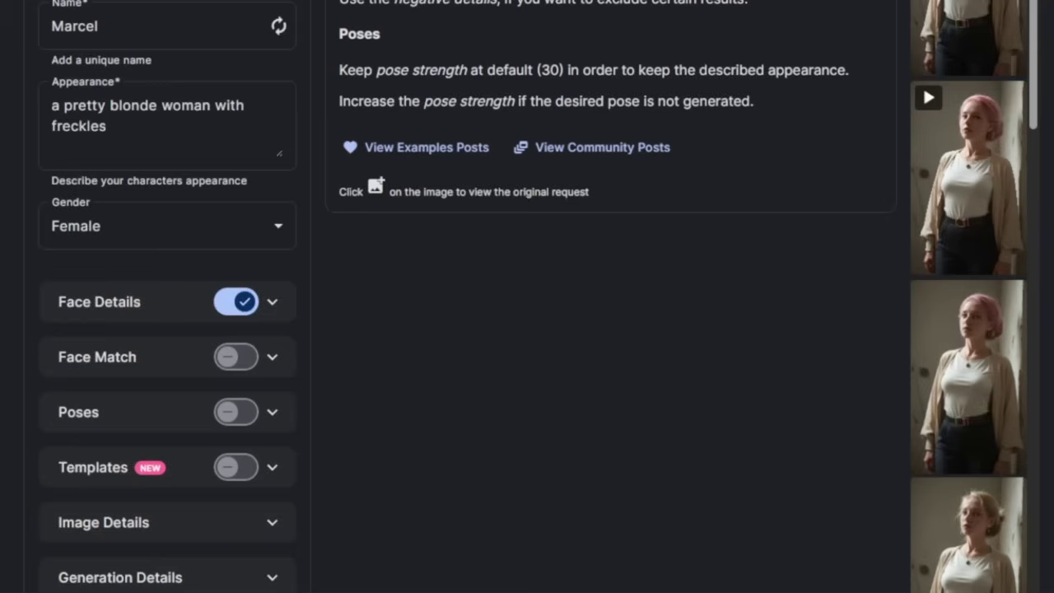
{"action": "scroll", "coordinate": [45, 329], "scroll_direction": "down", "scroll_amount": 1}
{"action": "left_click", "coordinate": [272, 433]}
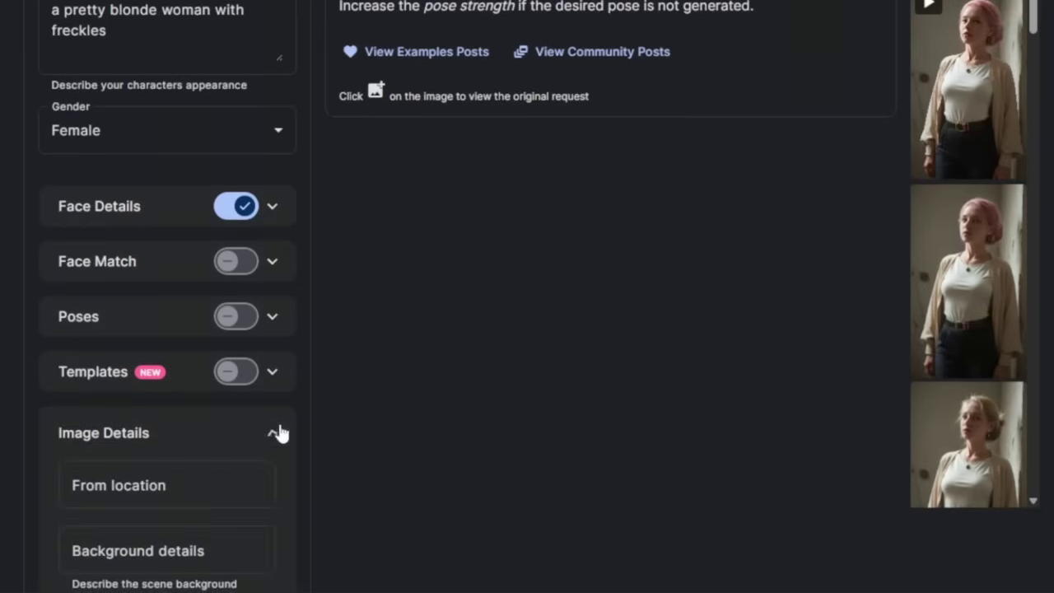
{"action": "left_click", "coordinate": [139, 483]}
{"action": "type", "text": "Norway"}
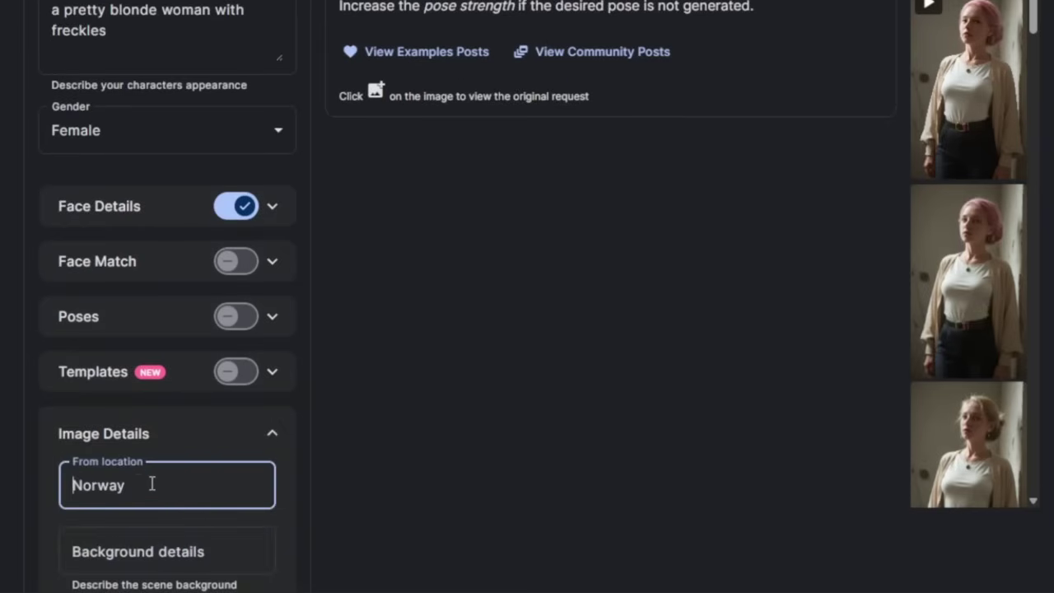
{"action": "key", "text": "ctrl+a"}
{"action": "type", "text": "Rom"}
{"action": "left_click", "coordinate": [132, 550]}
{"action": "key", "text": "ctrl+v"}
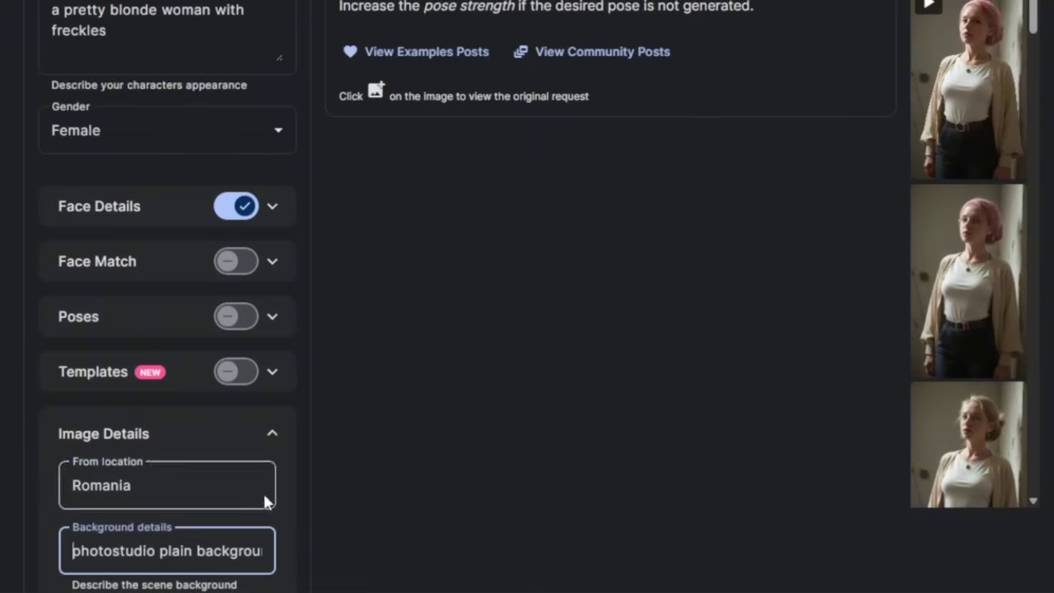
{"action": "scroll", "coordinate": [440, 489], "scroll_direction": "down", "scroll_amount": 2}
Step: Create Marcel, rendering a freckled blonde woman against a plain studio backdrop
{"action": "left_click", "coordinate": [82, 556]}
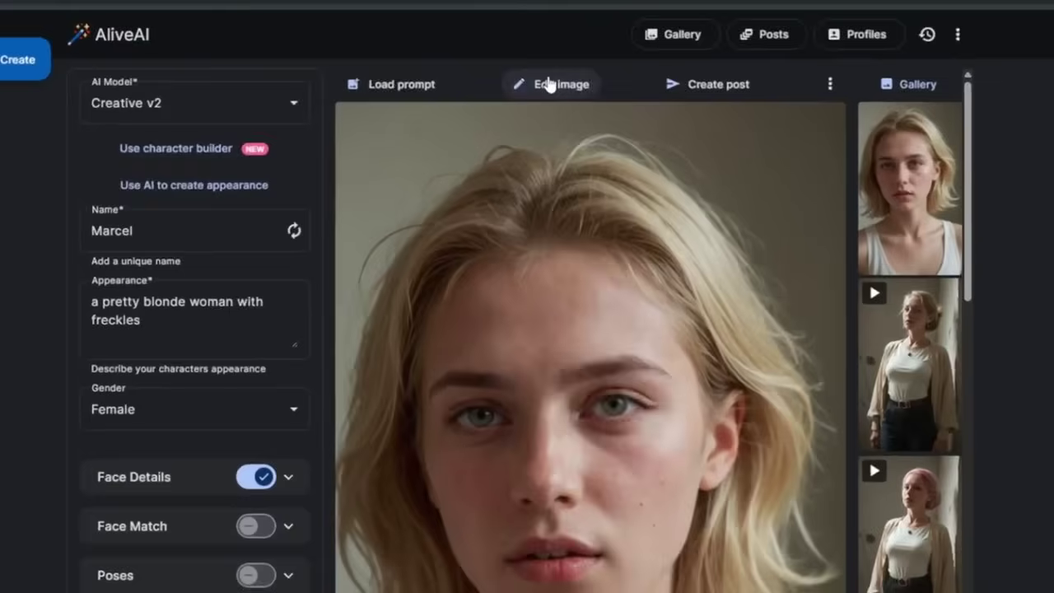
Step: Inpaint the portrait with a 'woman with glowing neon' prompt to give her glowing green eyes
{"action": "left_click", "coordinate": [552, 105]}
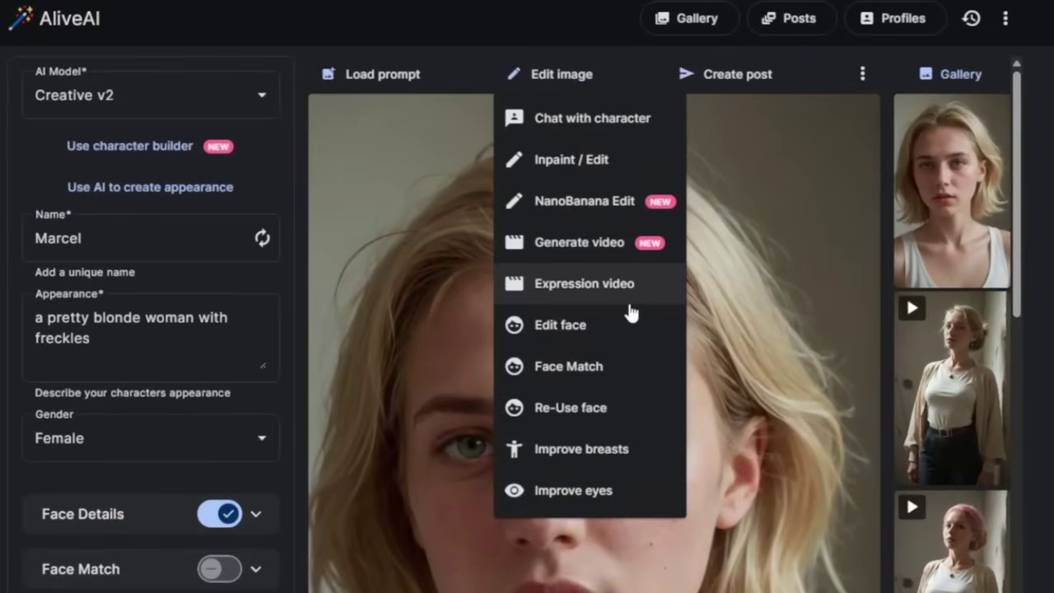
{"action": "left_click", "coordinate": [579, 206]}
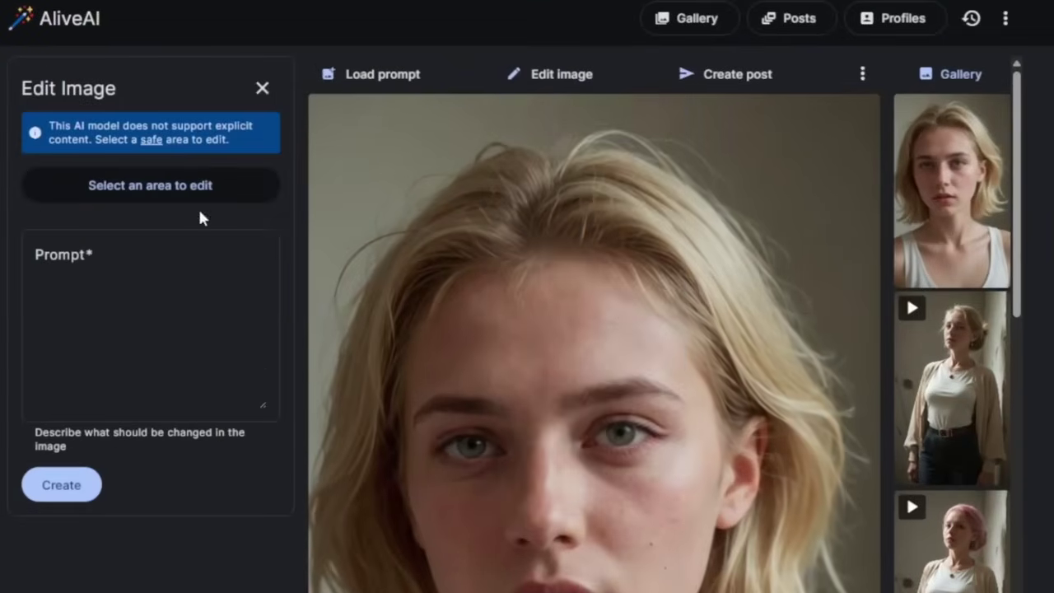
{"action": "left_click", "coordinate": [156, 260]}
{"action": "type", "text": "The fingers do currently not look good, fix it, beautiful women hand"}
{"action": "key", "text": "ctrl+a"}
{"action": "type", "text": "woma"}
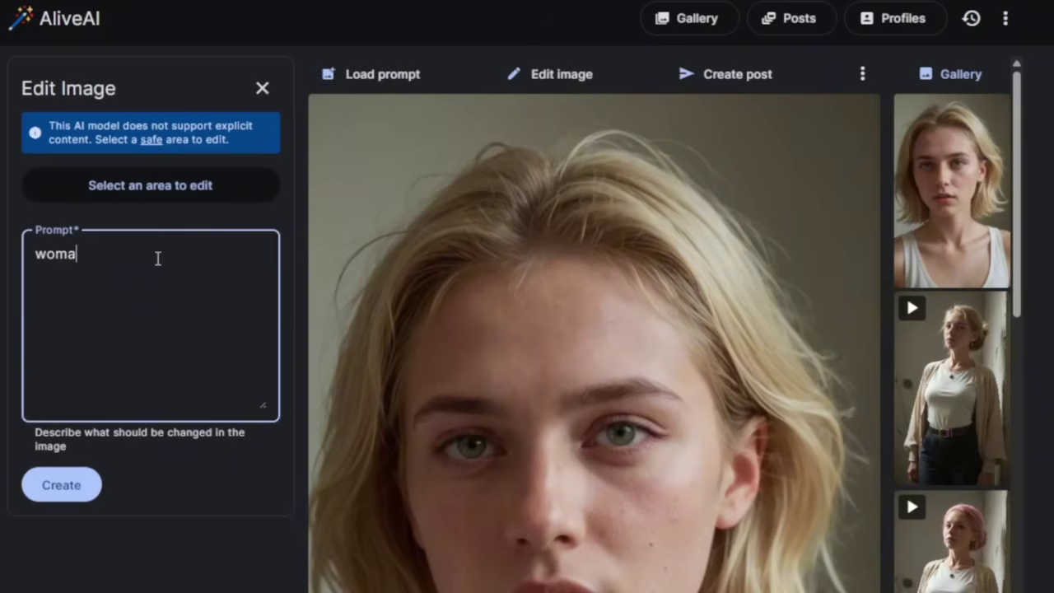
{"action": "type", "text": "n with glowing neon green eyes"}
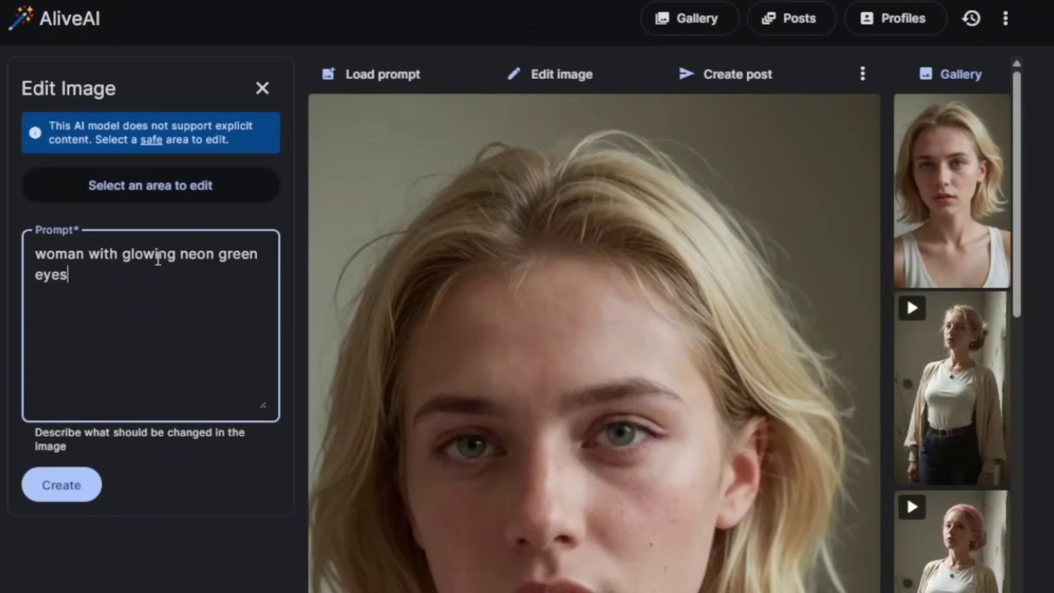
{"action": "left_click", "coordinate": [56, 484]}
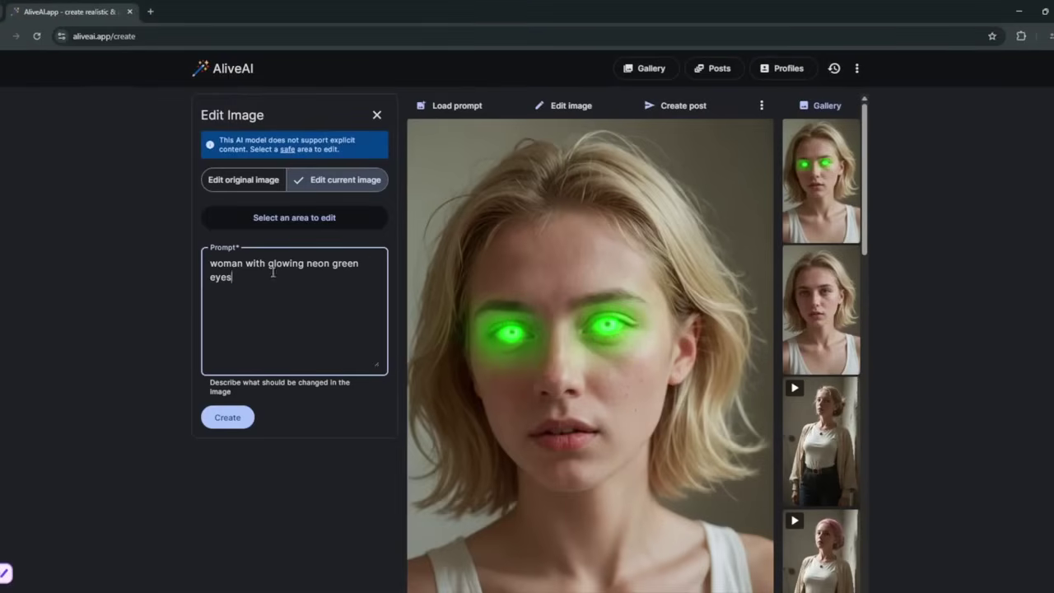
Step: Back on the plain blonde portrait, generate an edit with 'woman has black hair and wears sunglasses'
{"action": "left_click_drag", "start_coordinate": [234, 277], "coordinate": [187, 253]}
{"action": "left_click", "coordinate": [804, 277]}
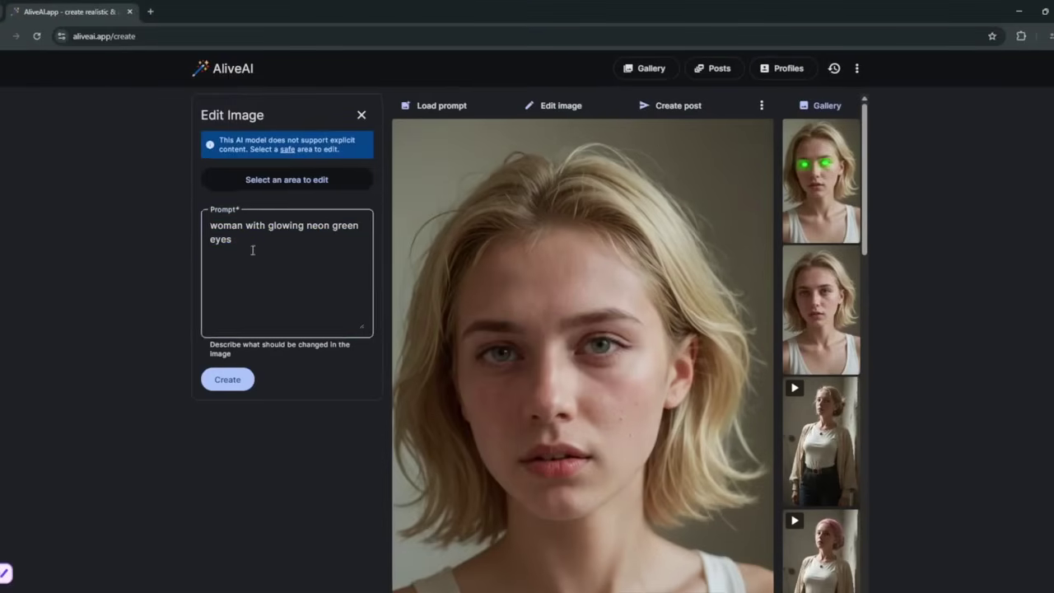
{"action": "left_click_drag", "start_coordinate": [252, 249], "coordinate": [164, 248]}
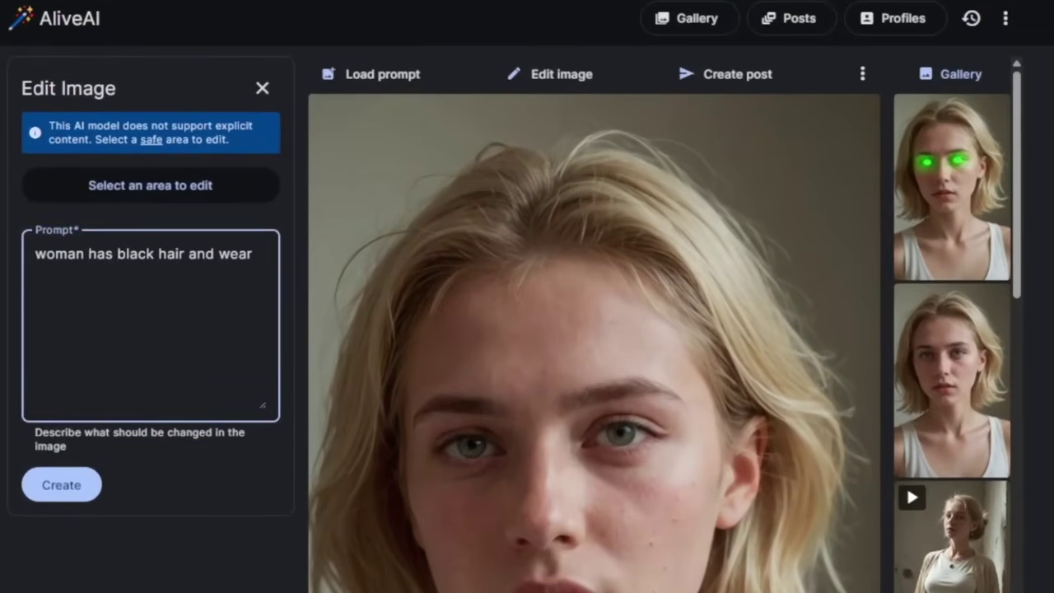
{"action": "type", "text": "s sunglasses"}
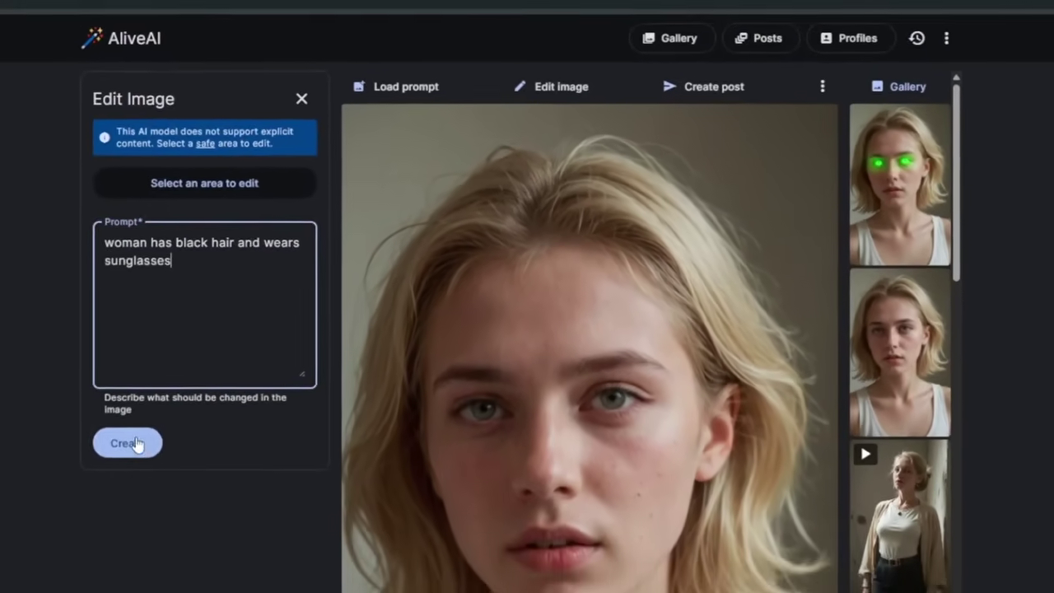
{"action": "left_click", "coordinate": [61, 485]}
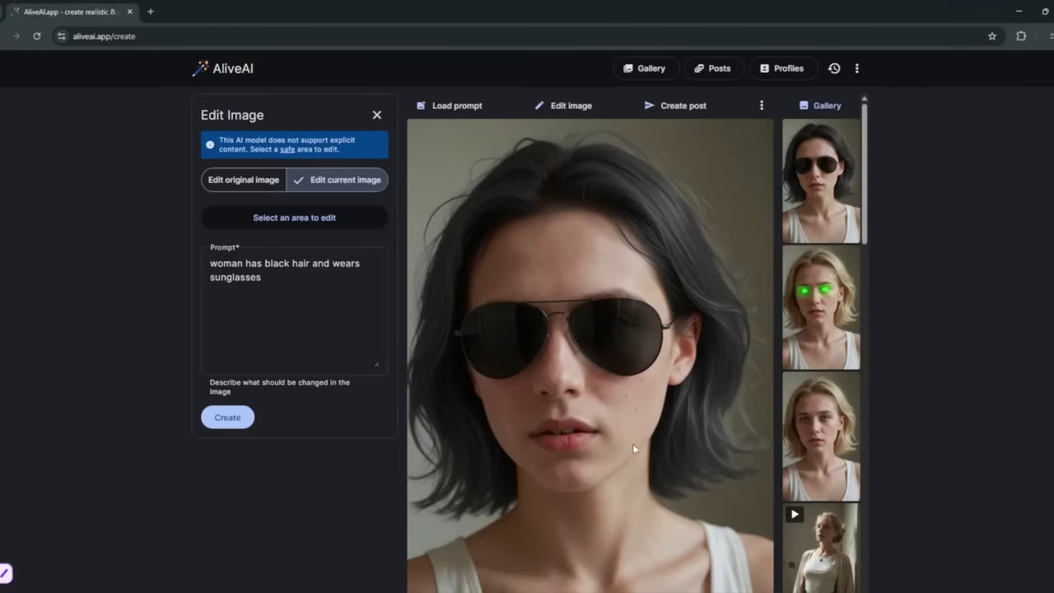
Step: Scroll the gallery down to the pink-haired woman's full-length image
{"action": "scroll", "coordinate": [634, 378], "scroll_direction": "down", "scroll_amount": 1}
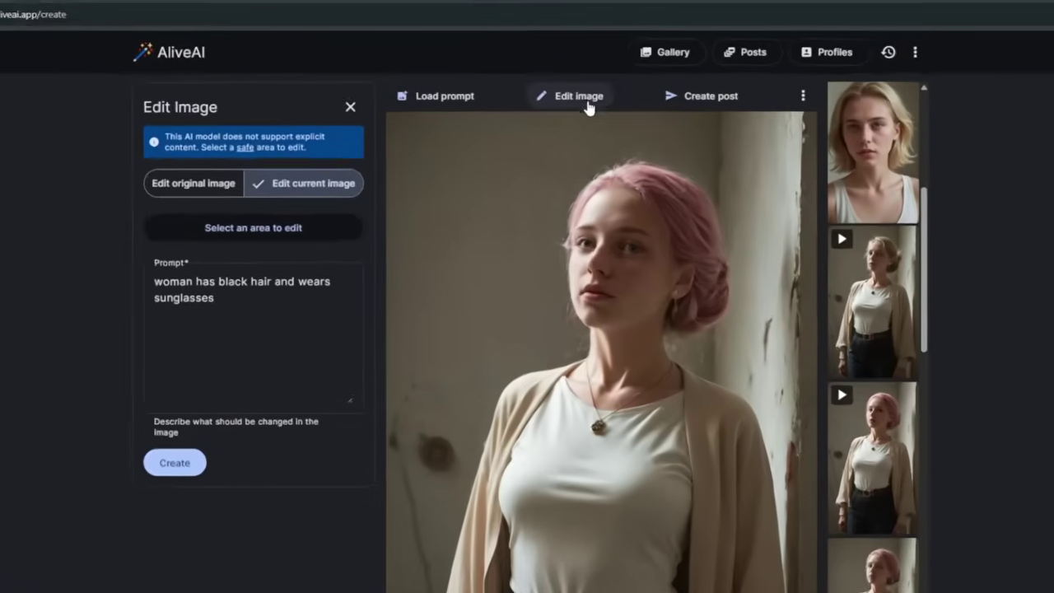
Step: In Inpaint / Edit, paint a mask over the woman's neck and upper chest and save it
{"action": "left_click", "coordinate": [575, 107]}
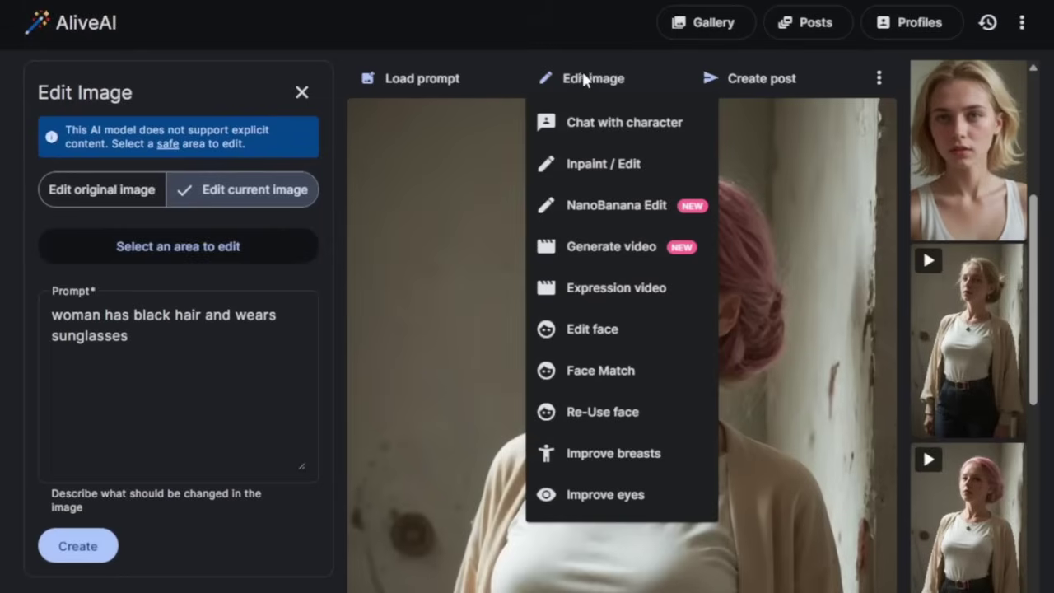
{"action": "left_click", "coordinate": [588, 163]}
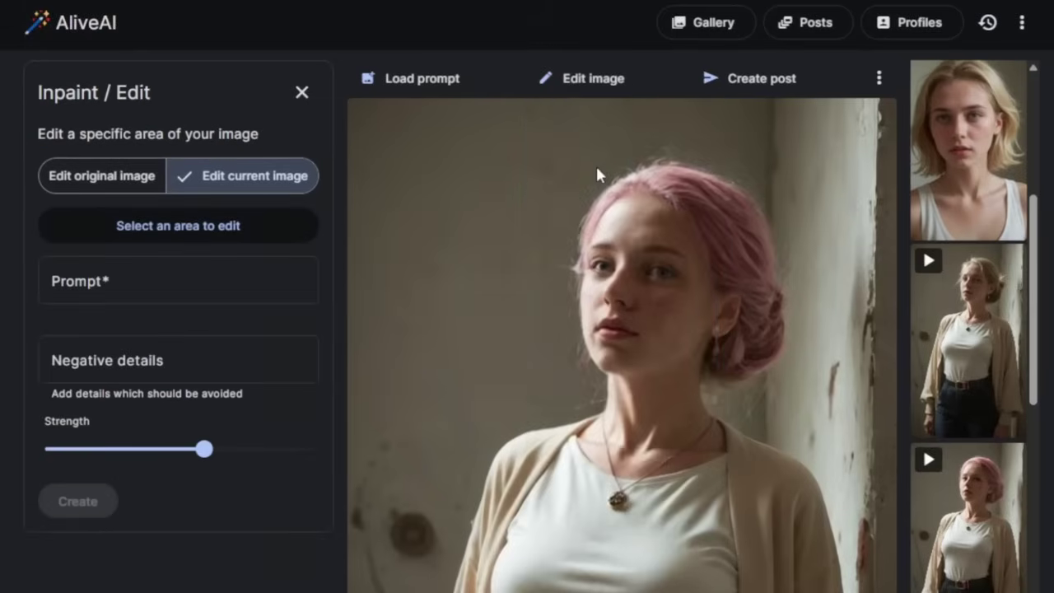
{"action": "left_click", "coordinate": [204, 233]}
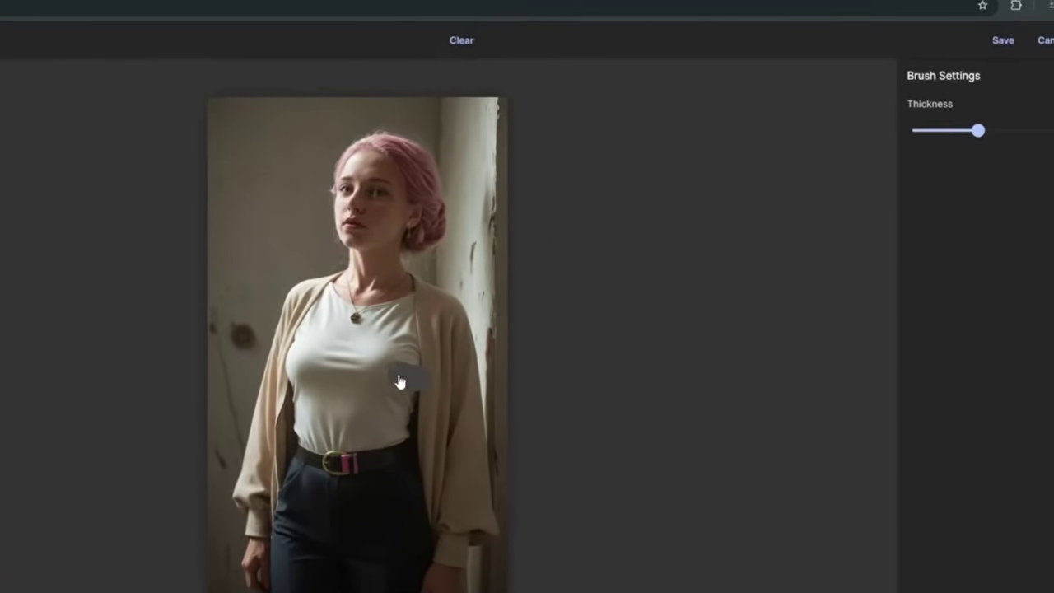
{"action": "mouse_move", "coordinate": [399, 382]}
{"action": "left_mouse_down"}
{"action": "mouse_move", "coordinate": [319, 334]}
{"action": "mouse_move", "coordinate": [424, 384]}
{"action": "left_mouse_up"}
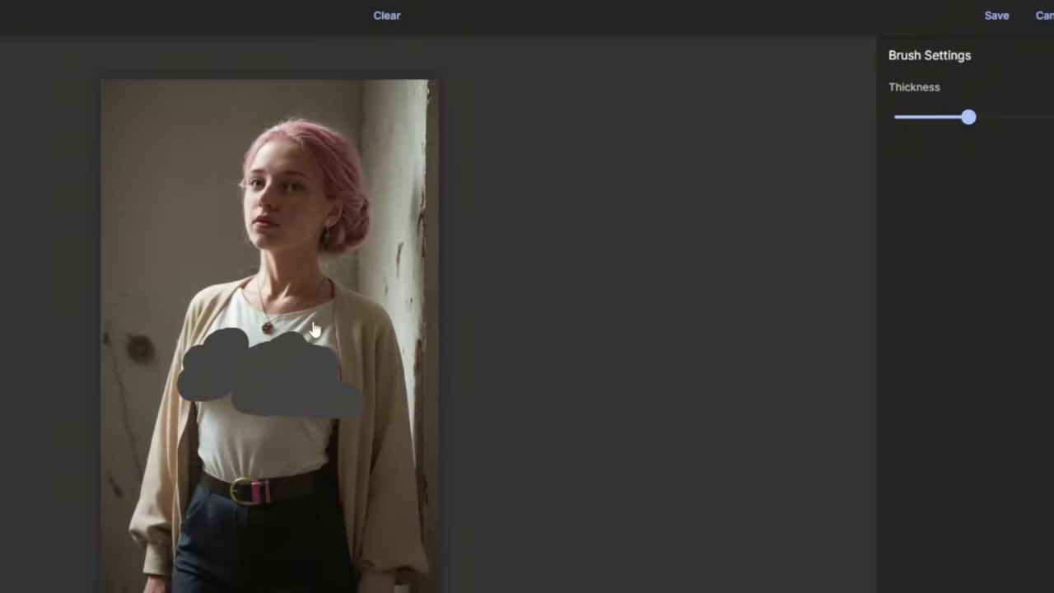
{"action": "left_click", "coordinate": [386, 15]}
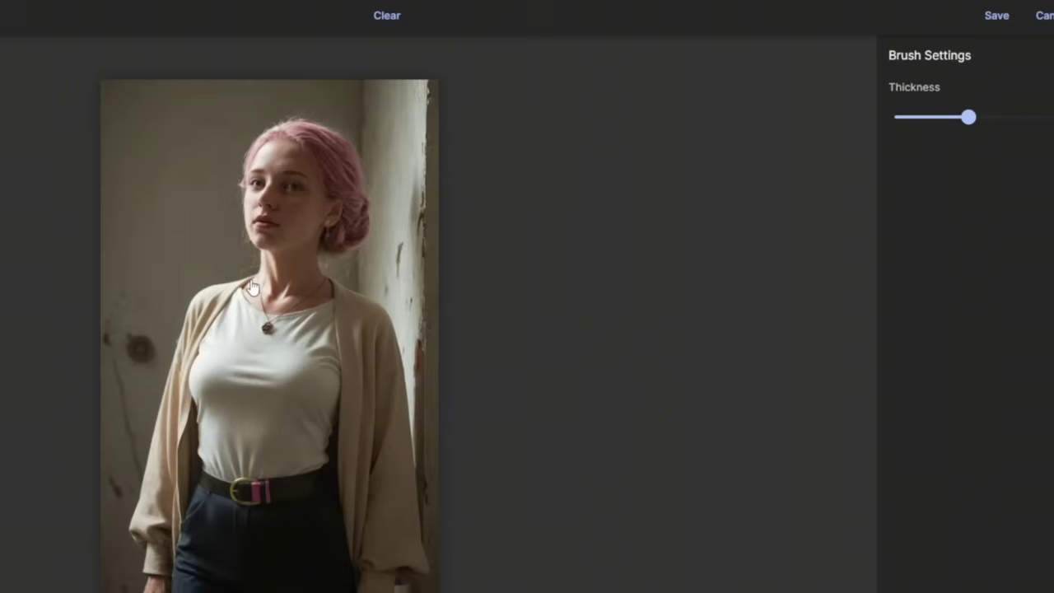
{"action": "mouse_move", "coordinate": [253, 283]}
{"action": "left_mouse_down"}
{"action": "mouse_move", "coordinate": [264, 324]}
{"action": "mouse_move", "coordinate": [295, 311]}
{"action": "left_mouse_up"}
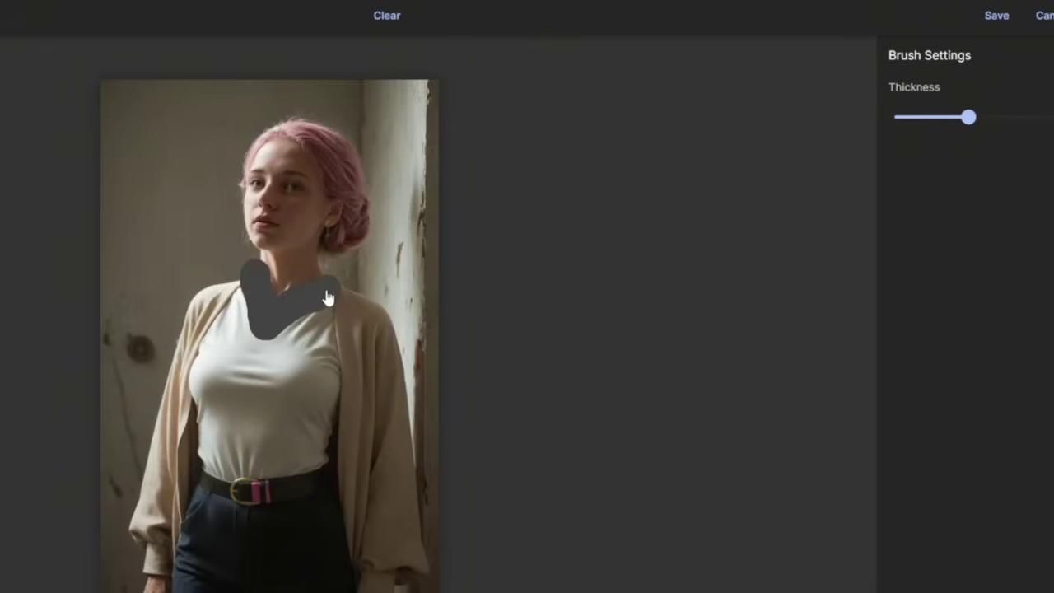
{"action": "left_click", "coordinate": [997, 14]}
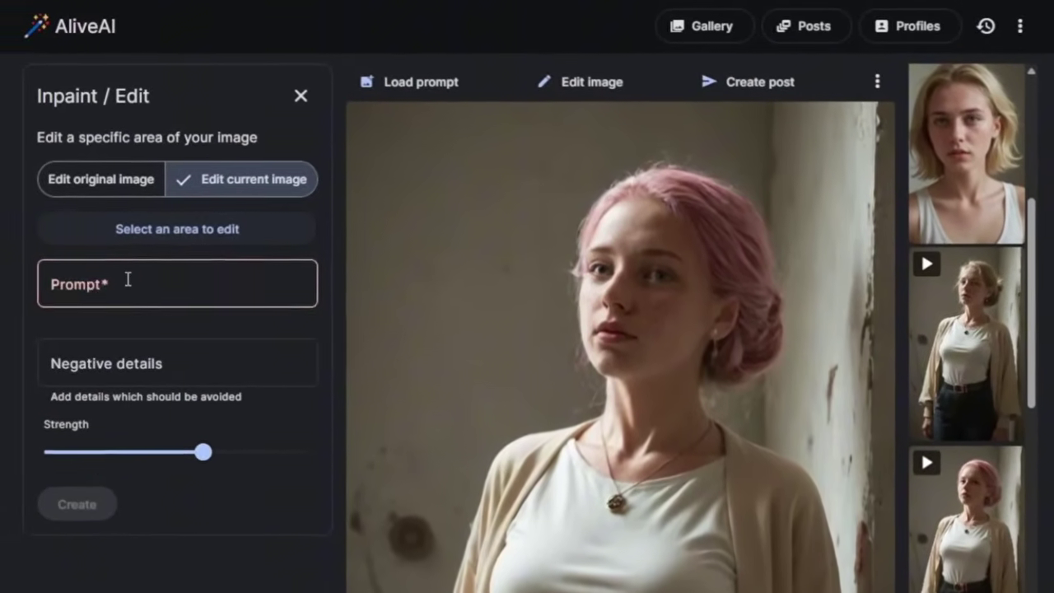
Step: Enter the prompt 'purple glowing pendant', fix its spelling, and generate the inpaint
{"action": "left_click", "coordinate": [102, 269]}
{"action": "type", "text": "purple pendandt"}
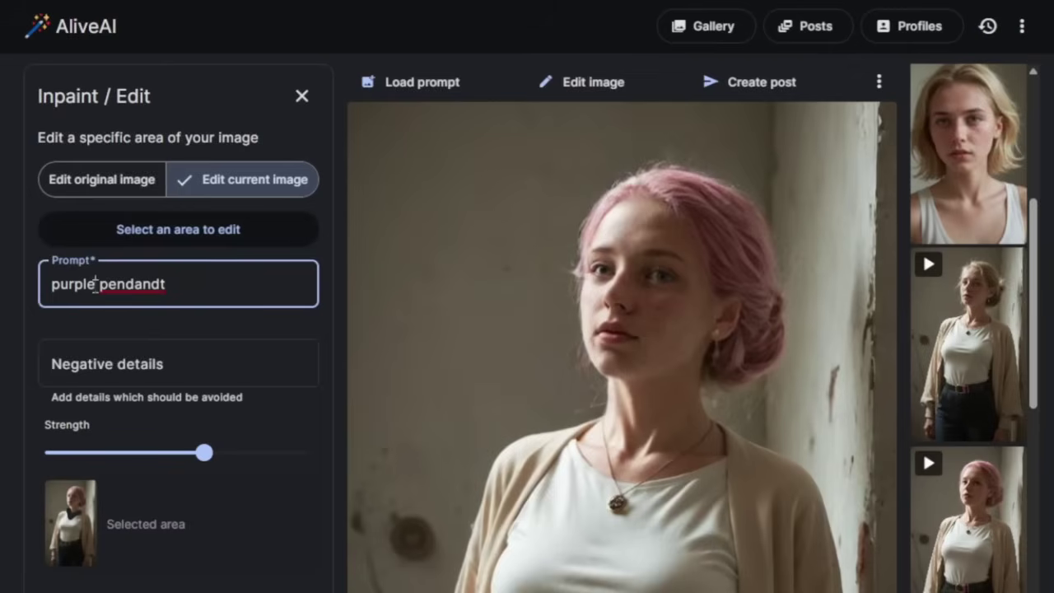
{"action": "left_click", "coordinate": [97, 283]}
{"action": "type", "text": "glowing"}
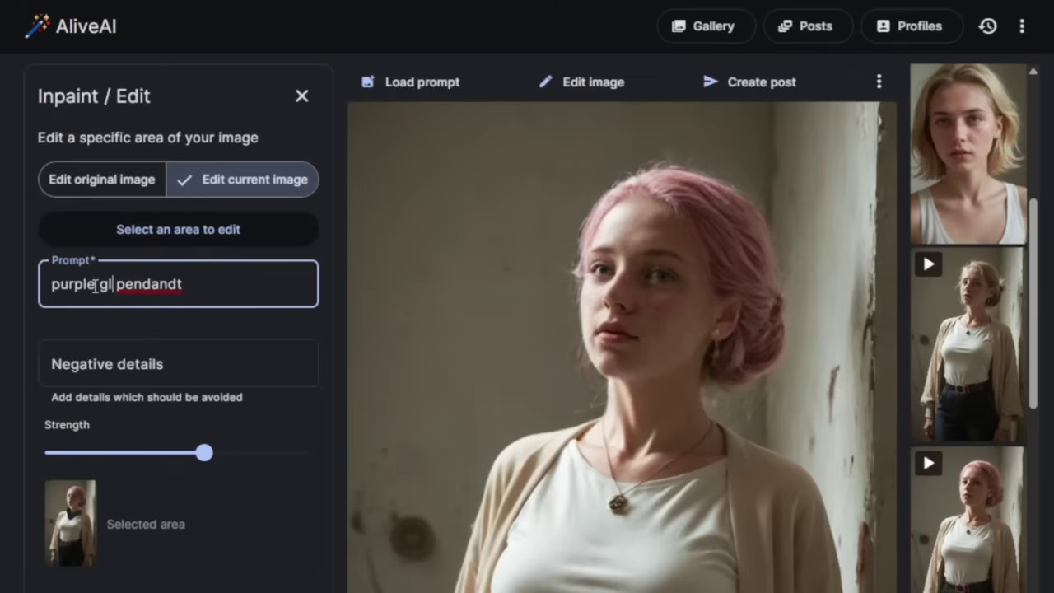
{"action": "right_click", "coordinate": [211, 285]}
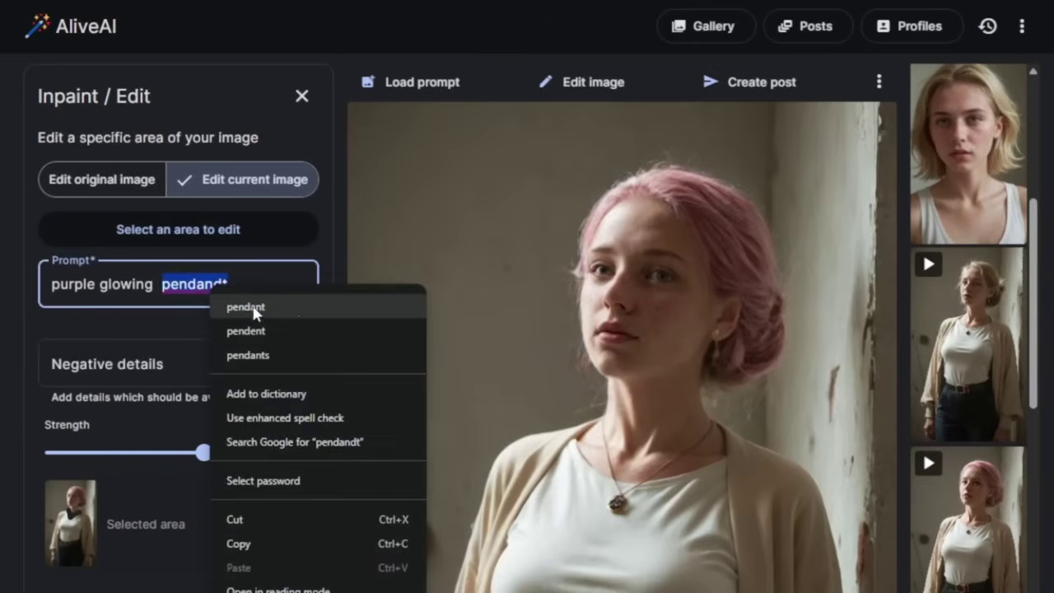
{"action": "left_click", "coordinate": [290, 306]}
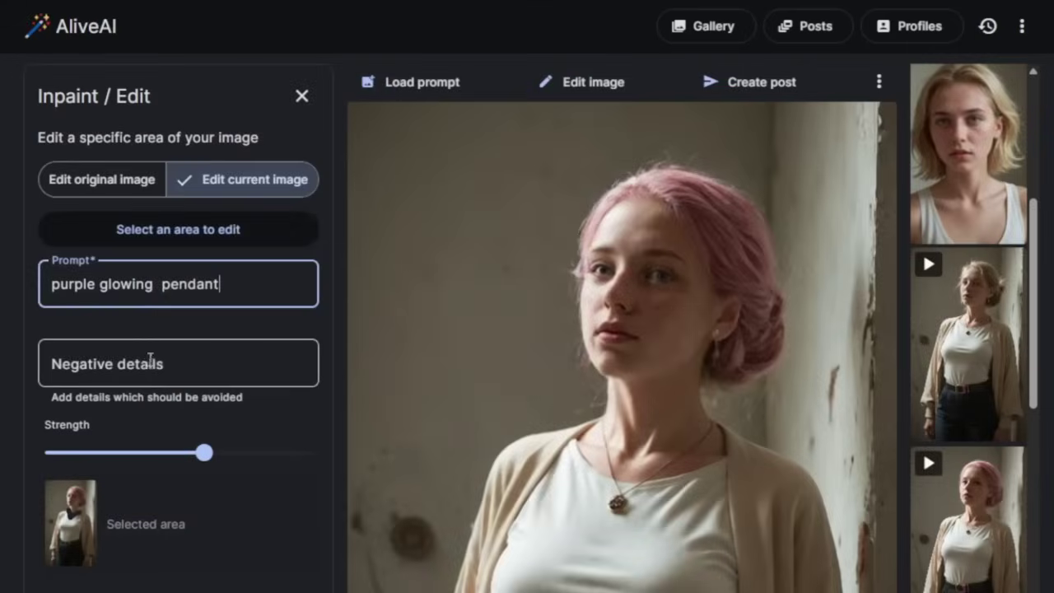
{"action": "left_click", "coordinate": [144, 365]}
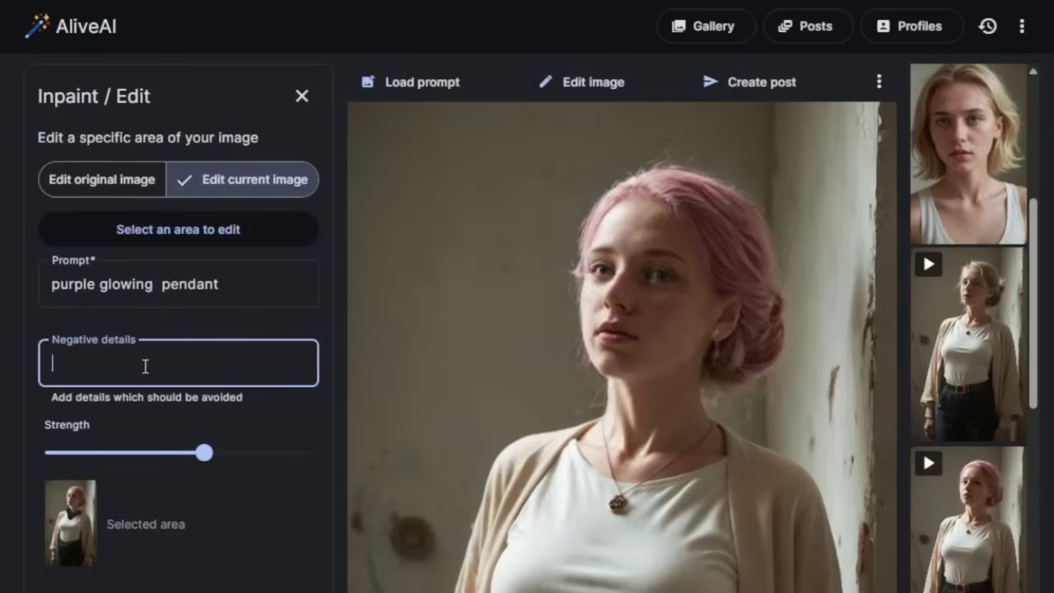
{"action": "scroll", "coordinate": [219, 302], "scroll_direction": "down", "scroll_amount": 3}
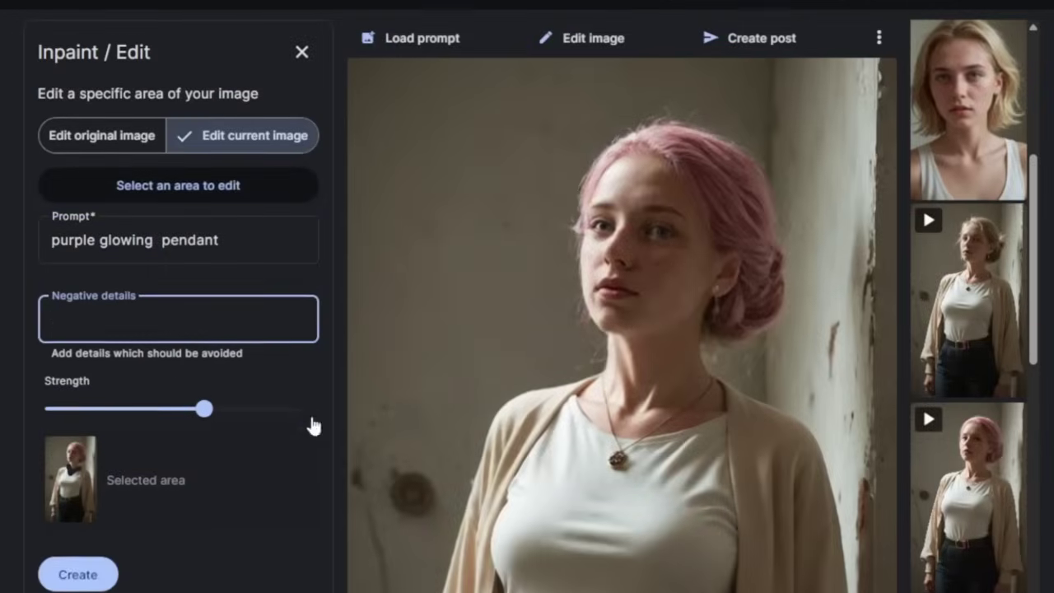
{"action": "scroll", "coordinate": [239, 309], "scroll_direction": "down", "scroll_amount": 1}
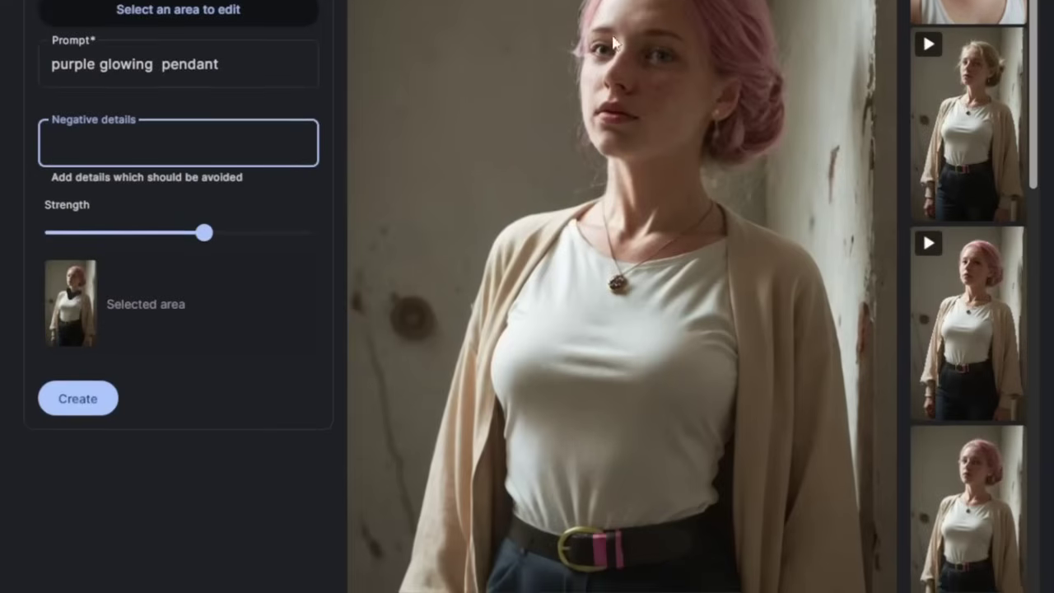
{"action": "left_click", "coordinate": [72, 403]}
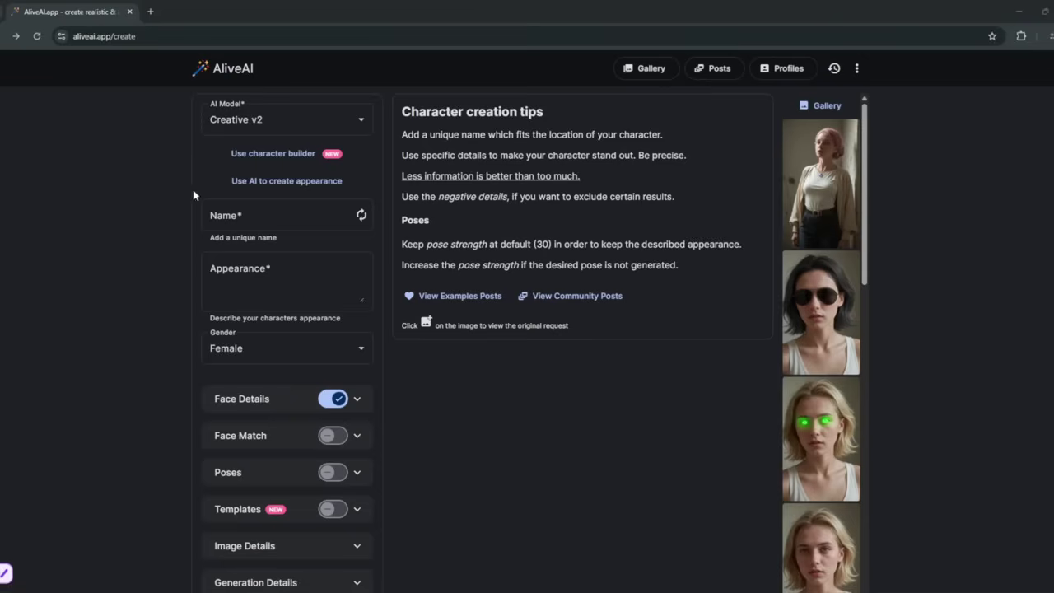
Step: Name the new character Laci and describe her as 'Woman with black curly hair'
{"action": "left_click", "coordinate": [240, 211]}
{"action": "type", "text": "Lac"}
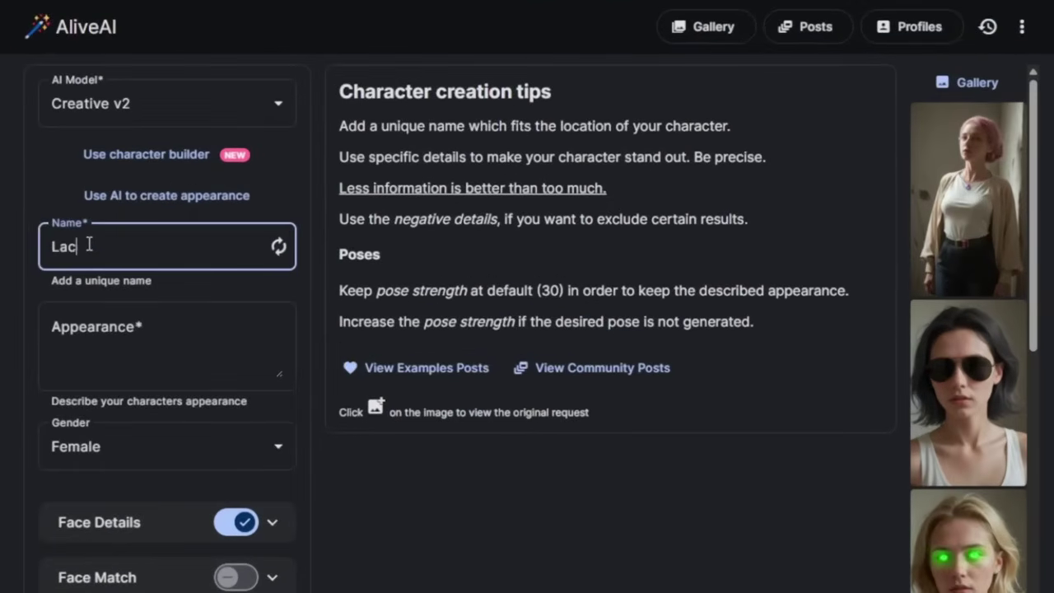
{"action": "type", "text": "i"}
{"action": "left_click", "coordinate": [93, 332]}
{"action": "type", "text": "a strong viking woman, blonde hair, hazel eyes, powerful face, wearing viking armour"}
{"action": "key", "text": "ctrl+a"}
{"action": "type", "text": "W"}
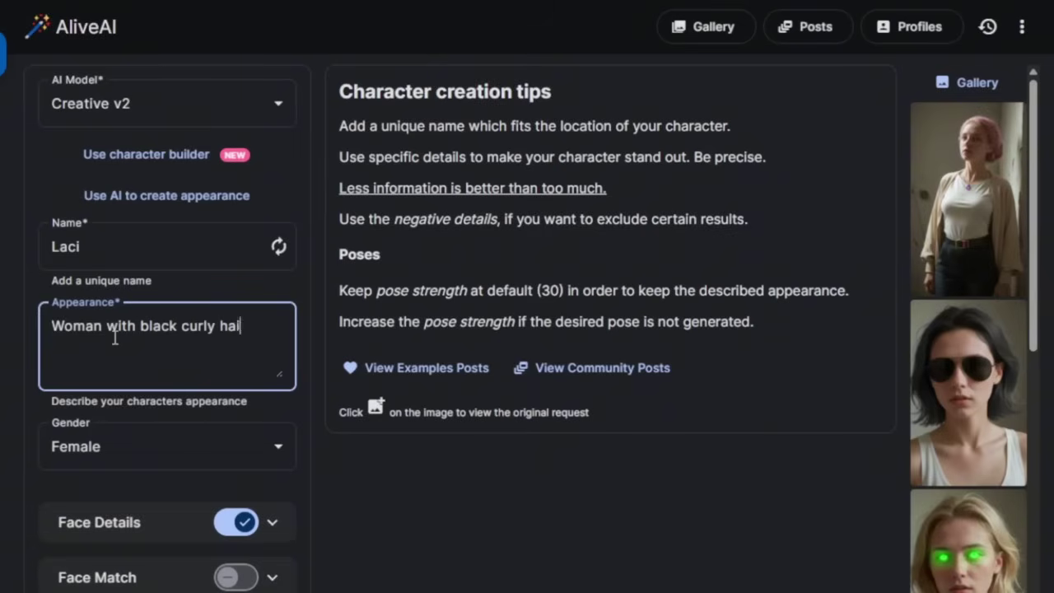
Step: Enable face matching with a reference face, leave it on Single face, and expand Poses
{"action": "scroll", "coordinate": [206, 461], "scroll_direction": "down", "scroll_amount": 1}
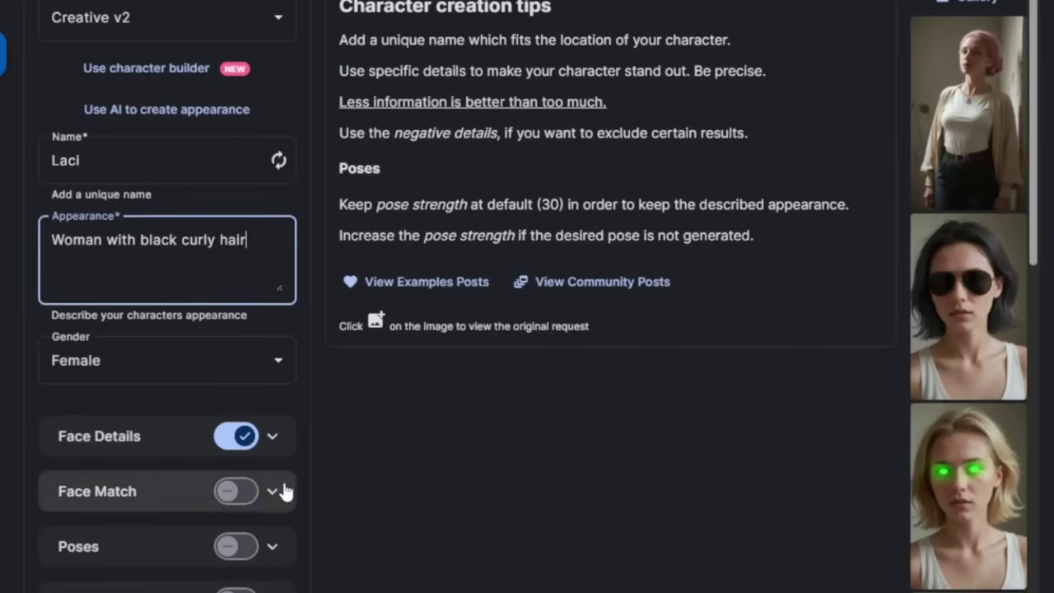
{"action": "left_click", "coordinate": [246, 498]}
{"action": "scroll", "coordinate": [284, 461], "scroll_direction": "down", "scroll_amount": 3}
{"action": "left_click", "coordinate": [274, 278]}
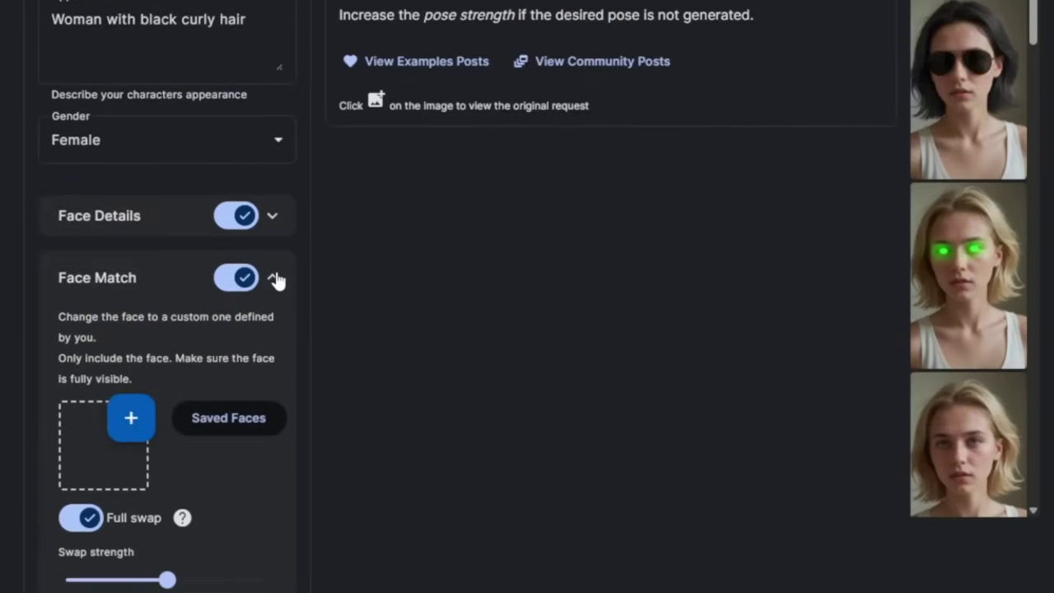
{"action": "scroll", "coordinate": [264, 338], "scroll_direction": "down", "scroll_amount": 2}
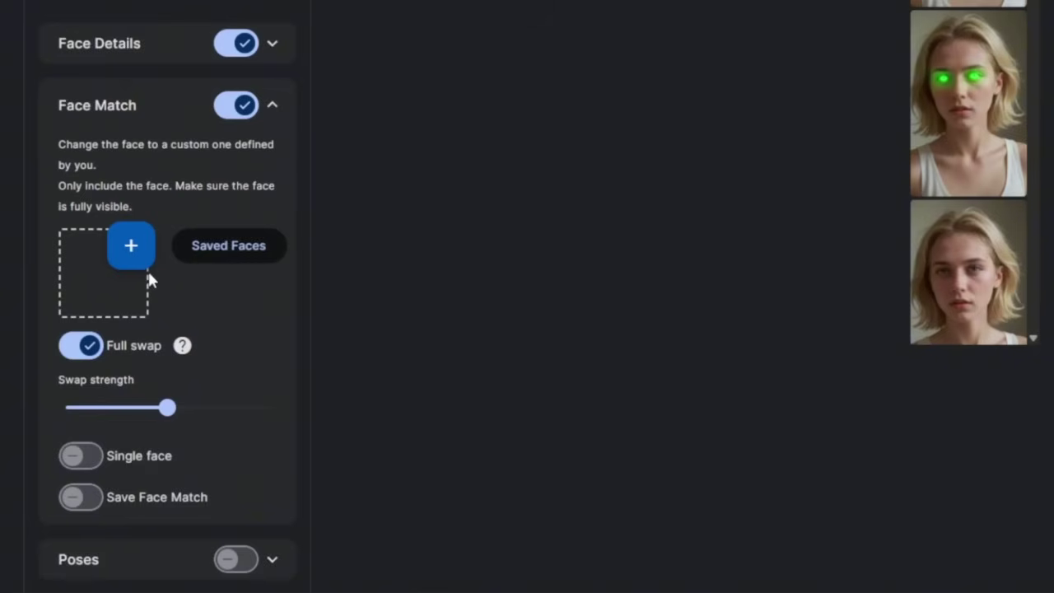
{"action": "left_click", "coordinate": [130, 248]}
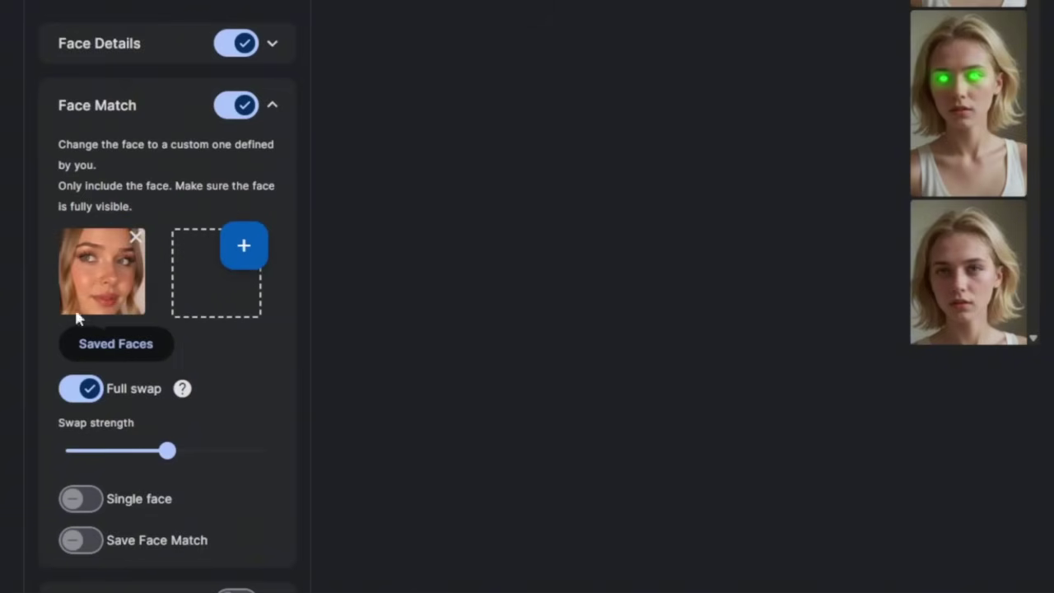
{"action": "scroll", "coordinate": [5, 354], "scroll_direction": "down", "scroll_amount": 3}
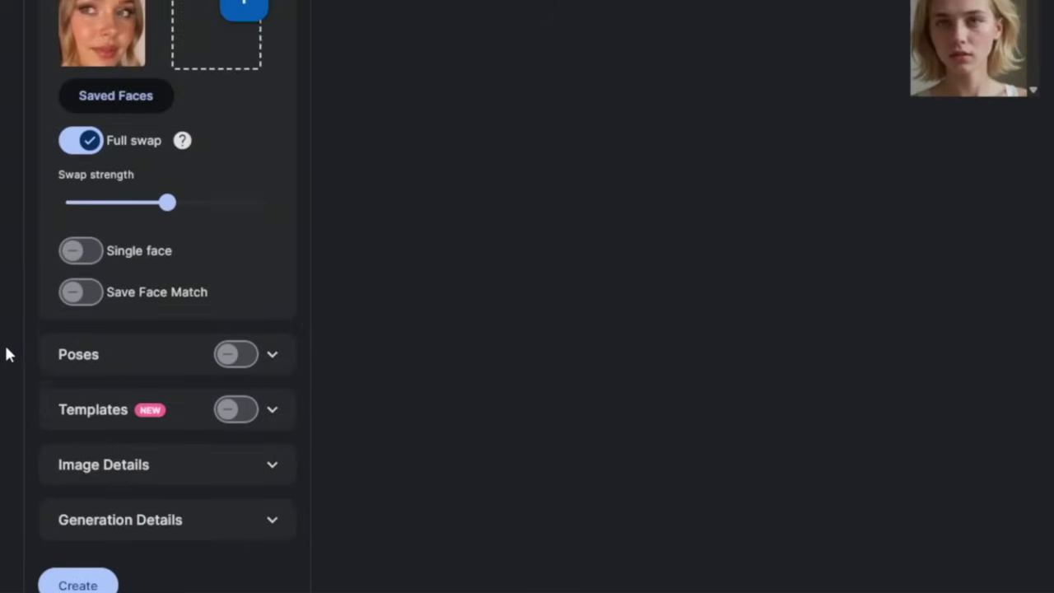
{"action": "left_click", "coordinate": [92, 248]}
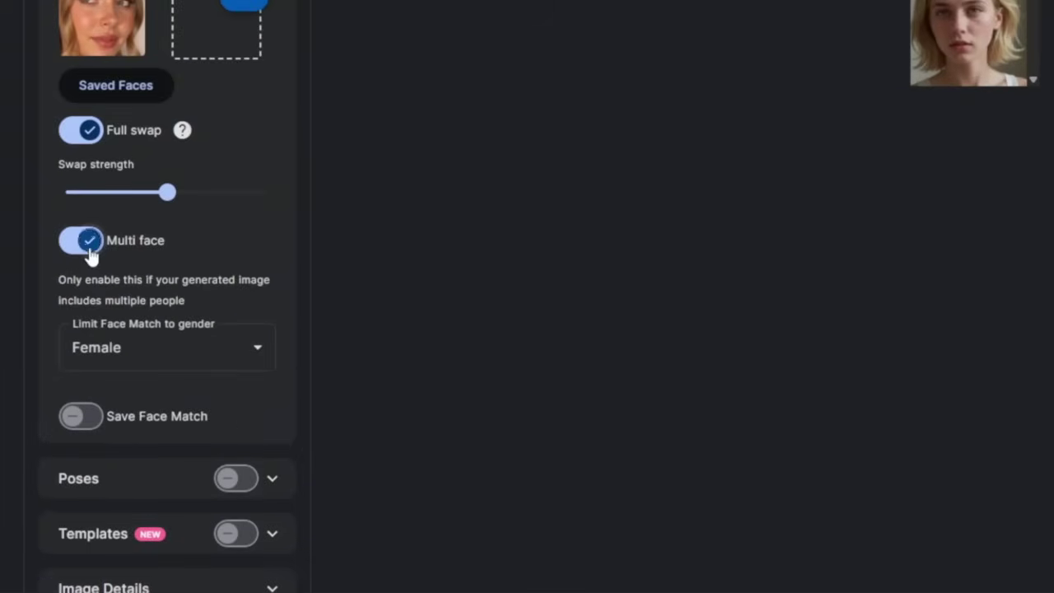
{"action": "left_click", "coordinate": [89, 245]}
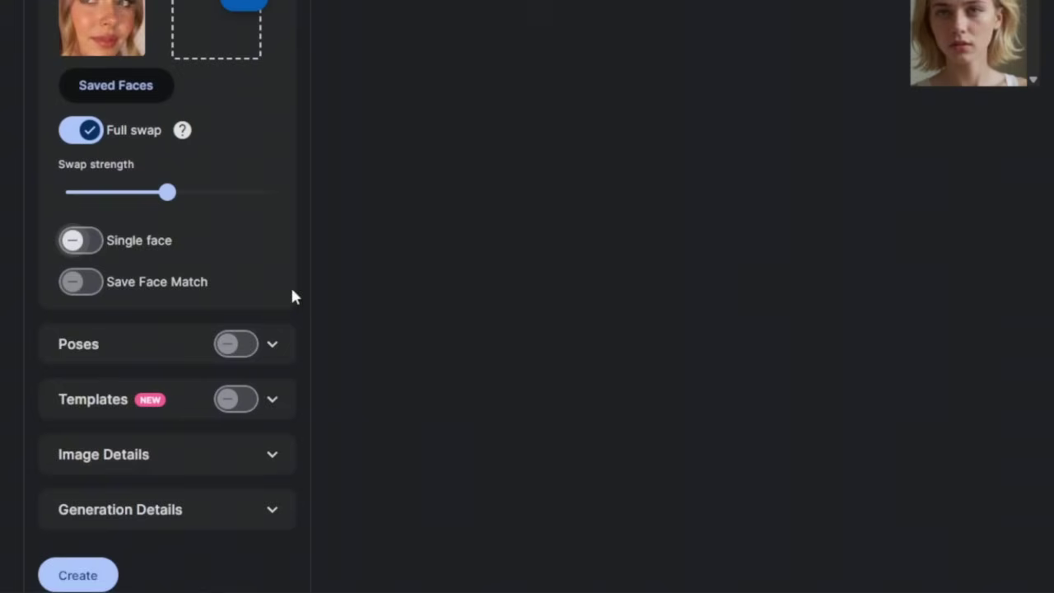
{"action": "left_click", "coordinate": [276, 346]}
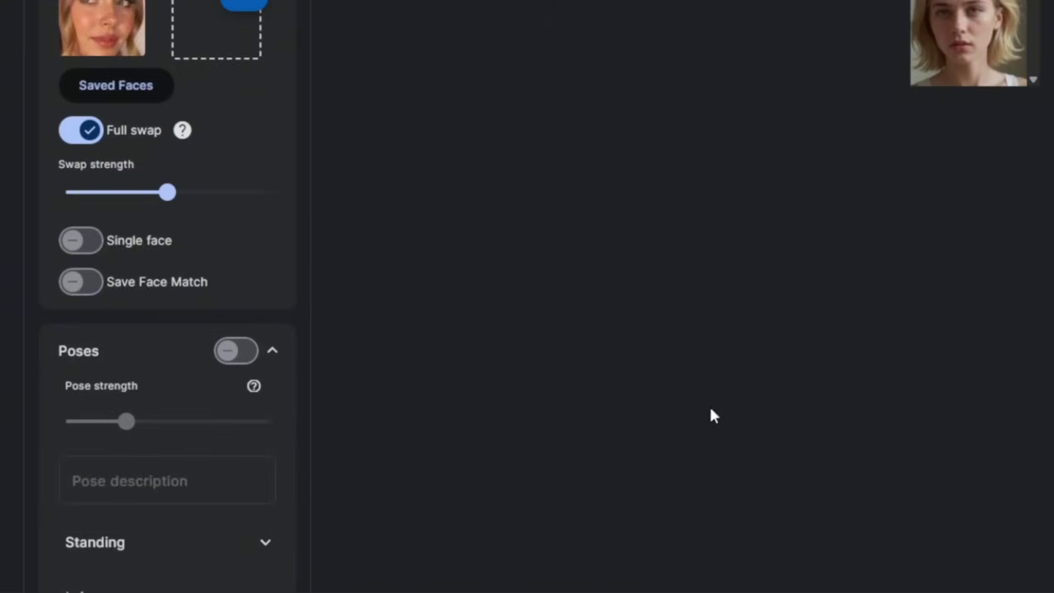
Step: Set aspect ratio to Landscape, Avoid Adult Content on, detail High, and create the image
{"action": "scroll", "coordinate": [708, 412], "scroll_direction": "down", "scroll_amount": 1}
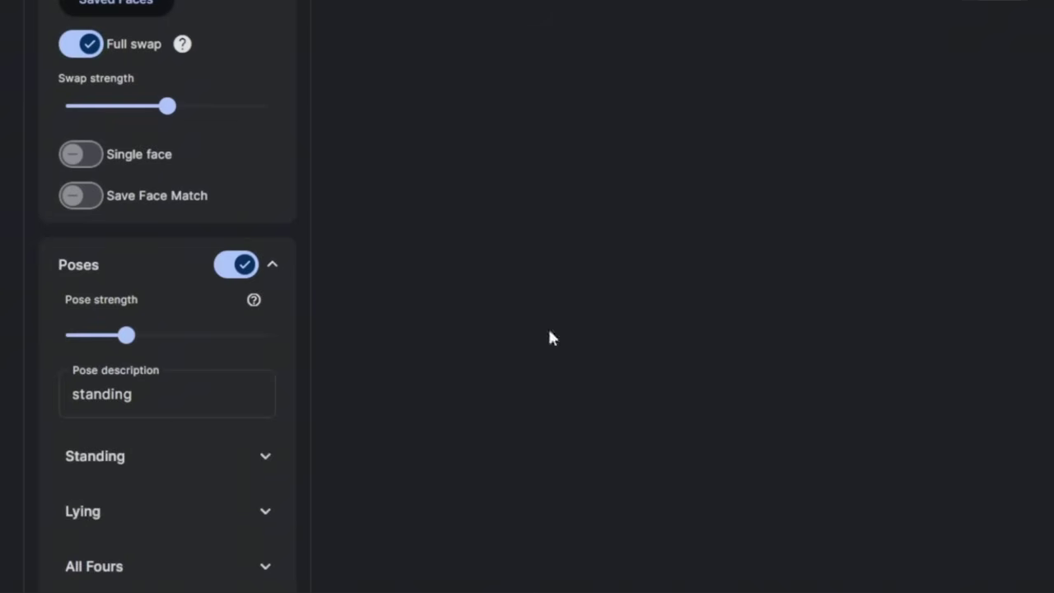
{"action": "scroll", "coordinate": [1036, 340], "scroll_direction": "down", "scroll_amount": 10}
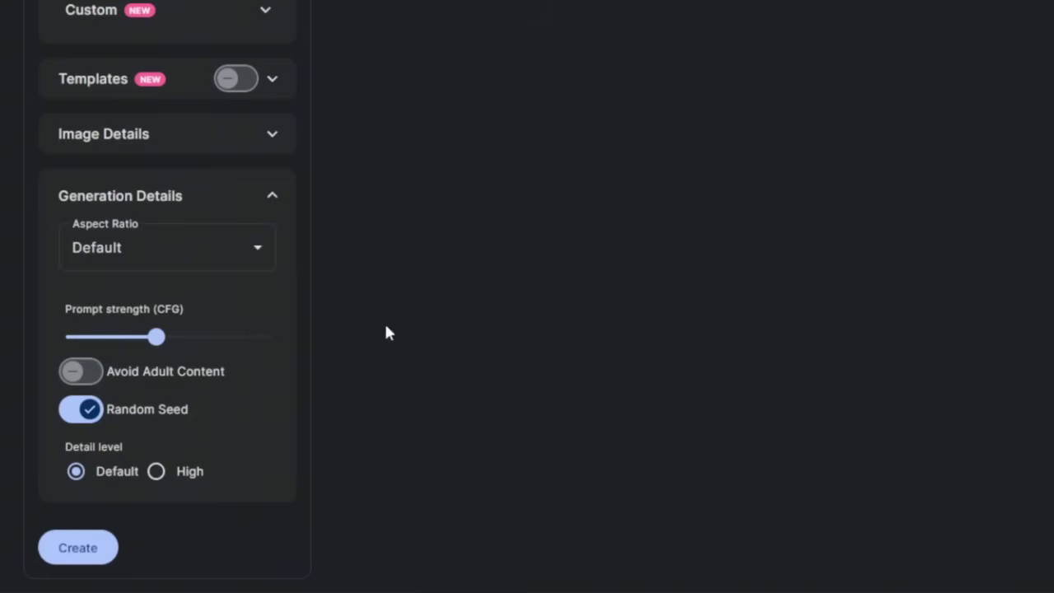
{"action": "left_click", "coordinate": [186, 253]}
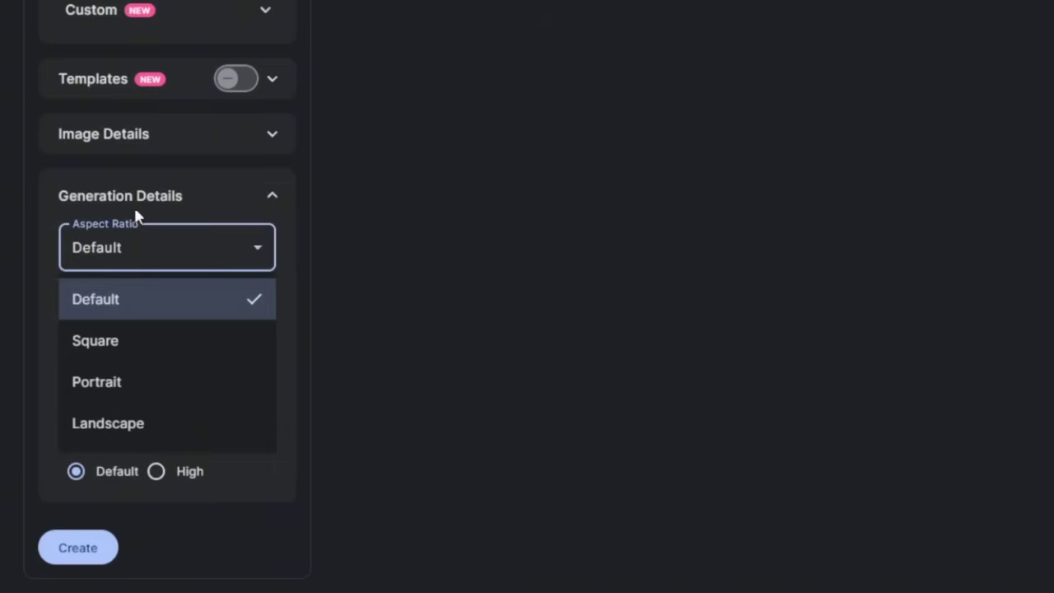
{"action": "left_click", "coordinate": [132, 425]}
{"action": "left_click", "coordinate": [87, 373]}
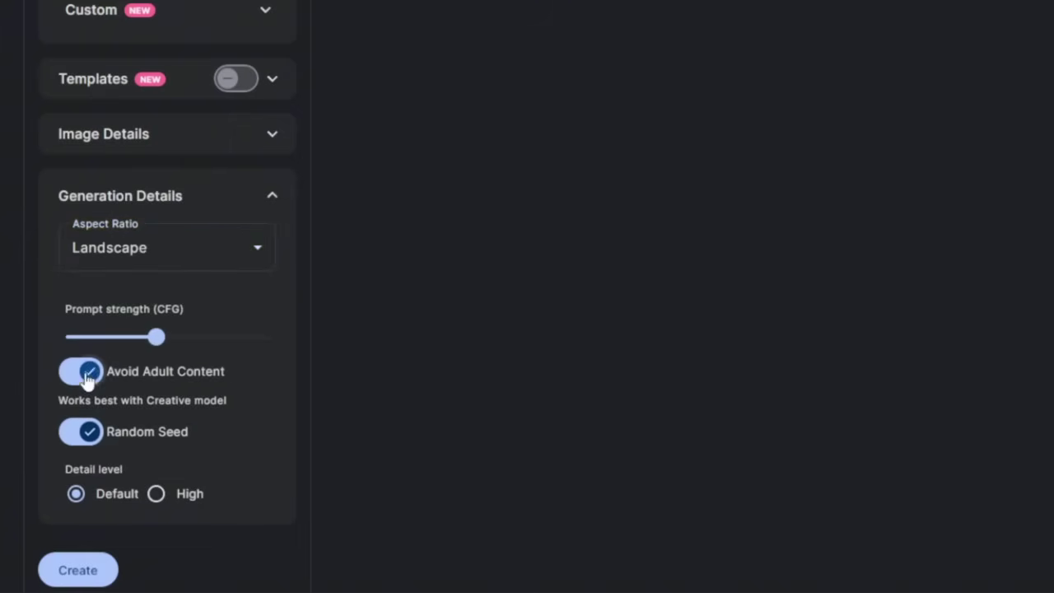
{"action": "left_click", "coordinate": [123, 383]}
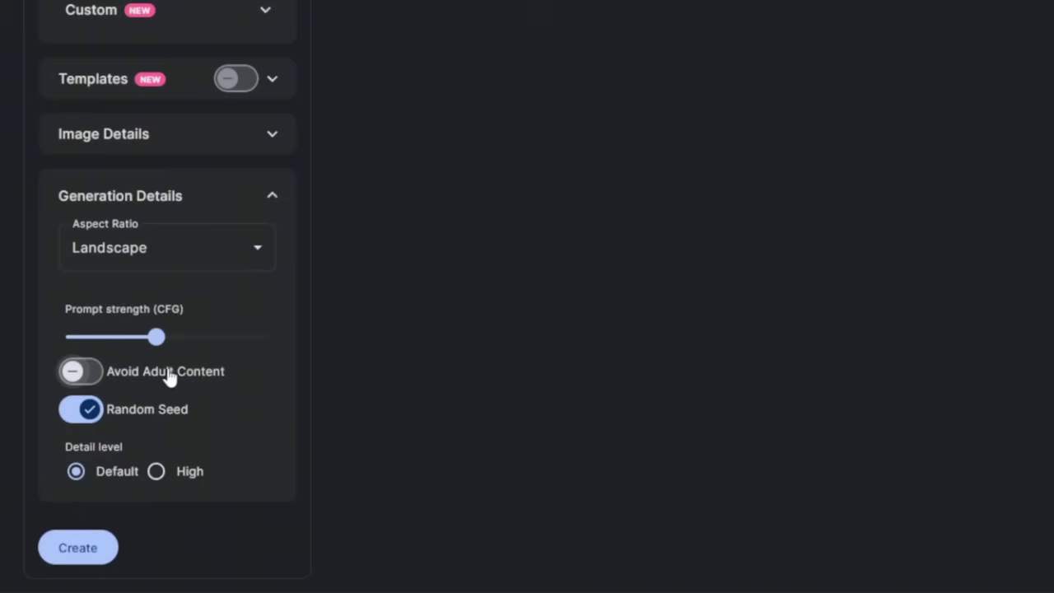
{"action": "left_click", "coordinate": [88, 372]}
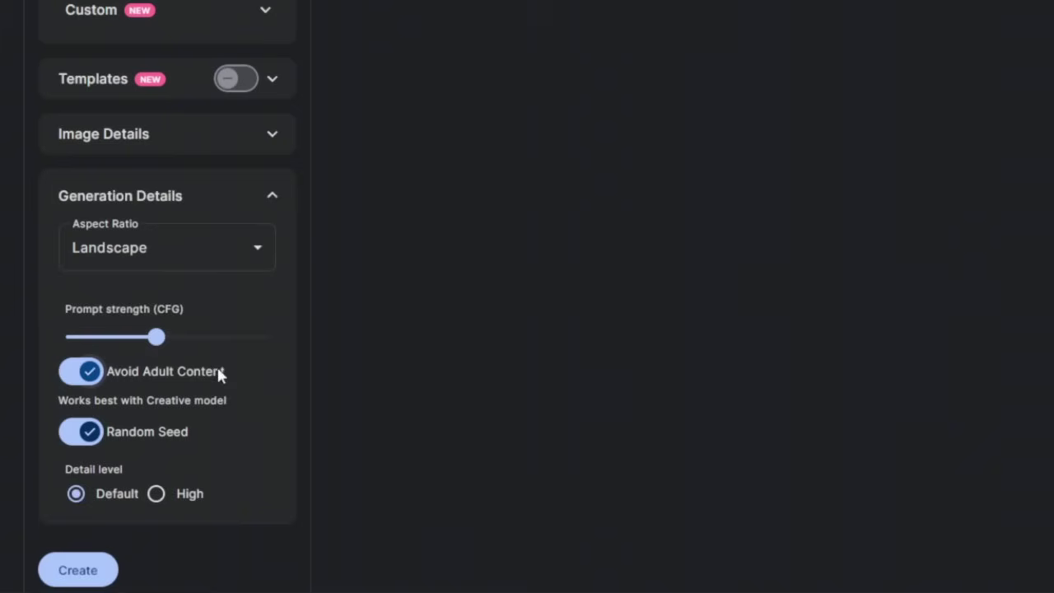
{"action": "left_click", "coordinate": [157, 494]}
{"action": "left_click", "coordinate": [78, 569]}
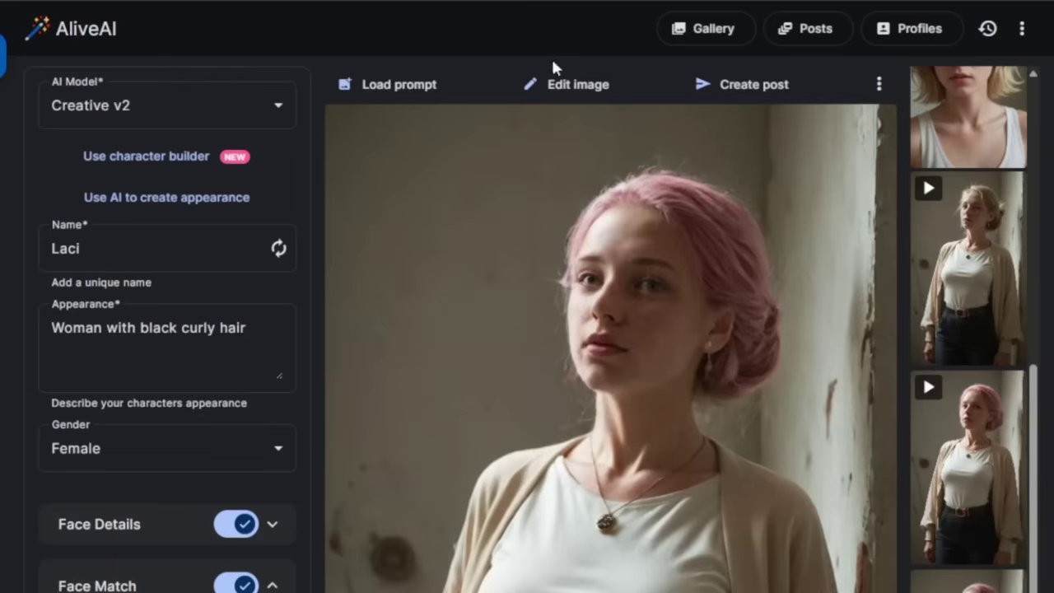
Step: Start a video of the pink-haired portrait with subject set and scene 'slight headshake and she smiles'
{"action": "left_click", "coordinate": [571, 80]}
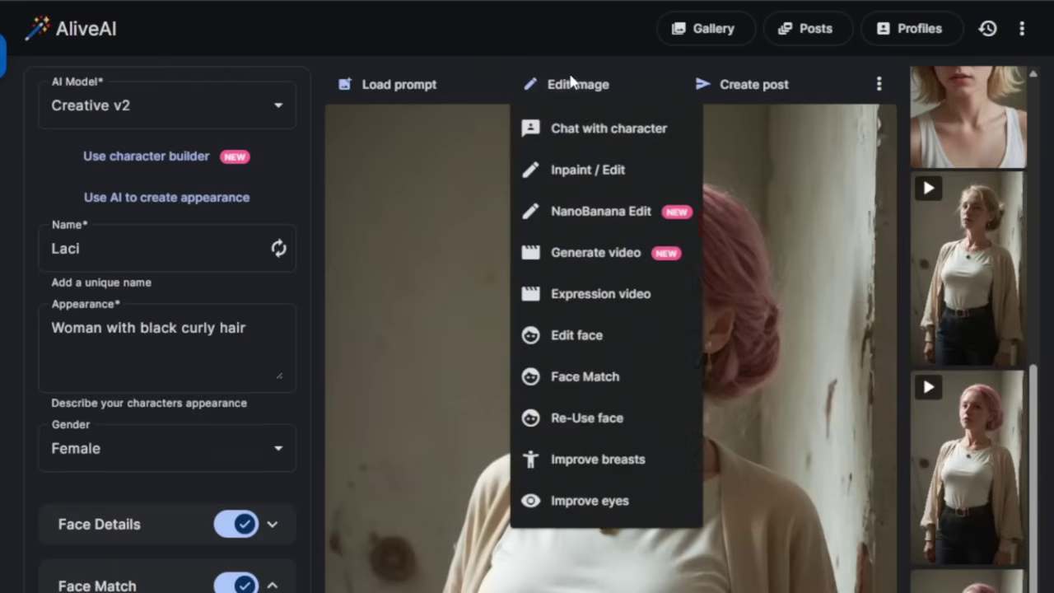
{"action": "left_click", "coordinate": [600, 257]}
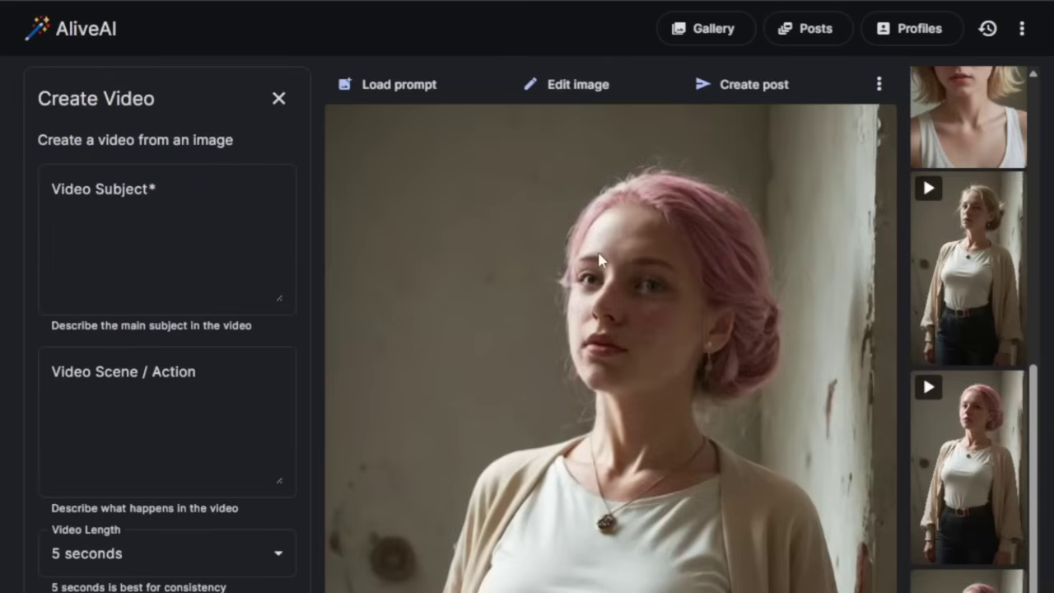
{"action": "left_click", "coordinate": [157, 200]}
{"action": "type", "text": "Woman wearing a red dress, standing on catwalk"}
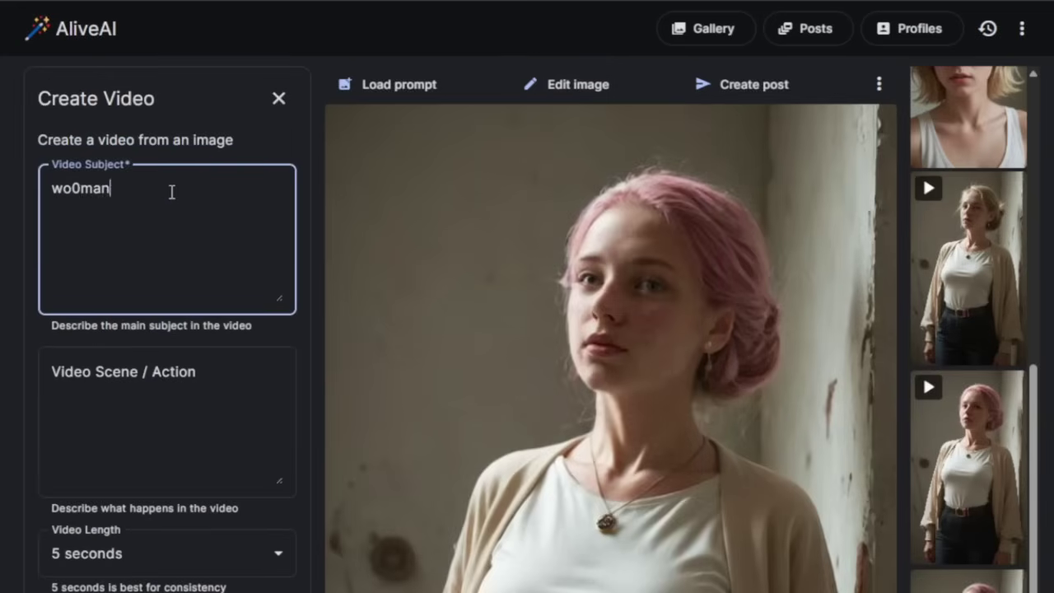
{"action": "left_click", "coordinate": [122, 365]}
{"action": "type", "text": "s"}
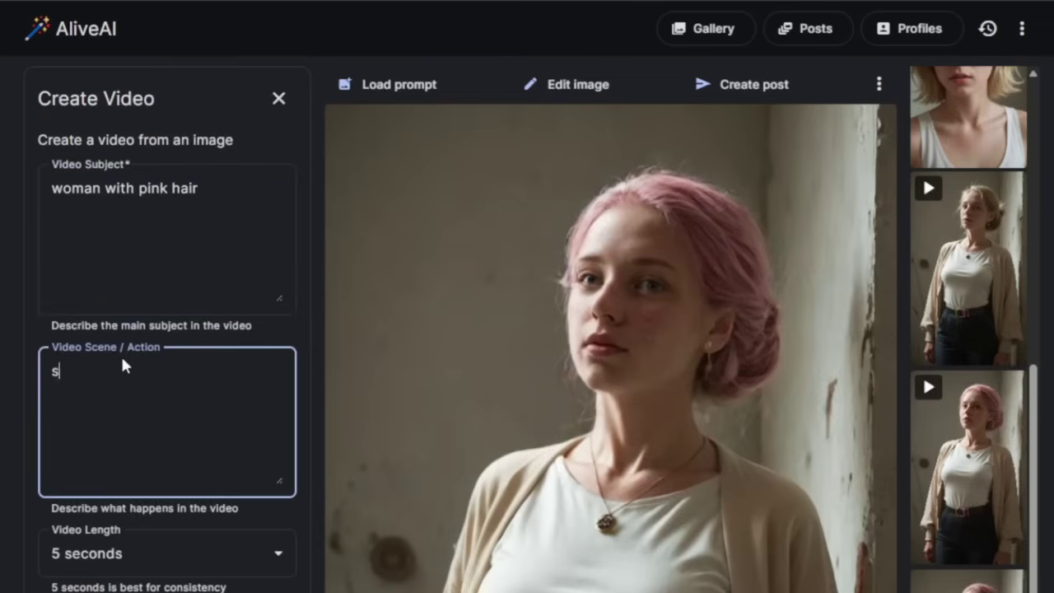
{"action": "type", "text": "light headshake and she smiles"}
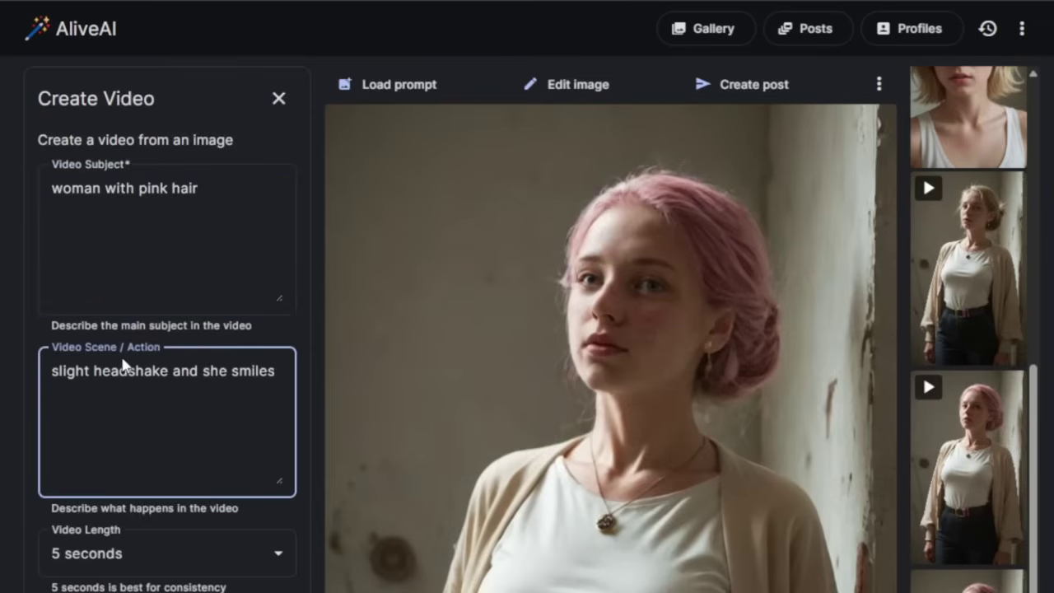
Step: Keep the video length at 5 seconds and submit, confirming the credit spend
{"action": "scroll", "coordinate": [121, 364], "scroll_direction": "down", "scroll_amount": 3}
{"action": "left_click", "coordinate": [164, 330]}
{"action": "left_click", "coordinate": [124, 379]}
{"action": "scroll", "coordinate": [220, 433], "scroll_direction": "down", "scroll_amount": 3}
{"action": "left_click", "coordinate": [87, 396]}
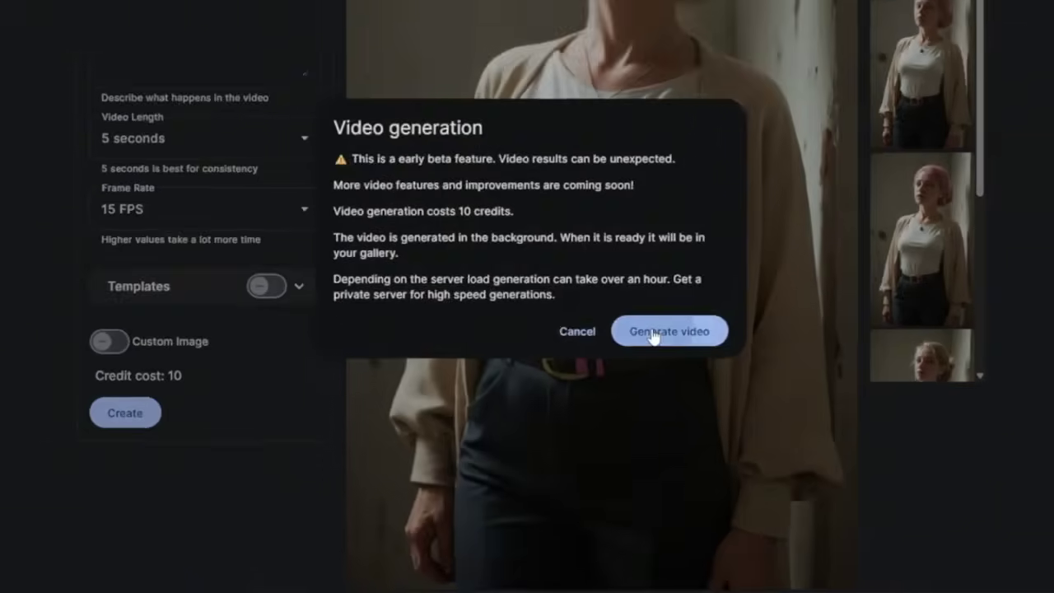
{"action": "left_click", "coordinate": [652, 334]}
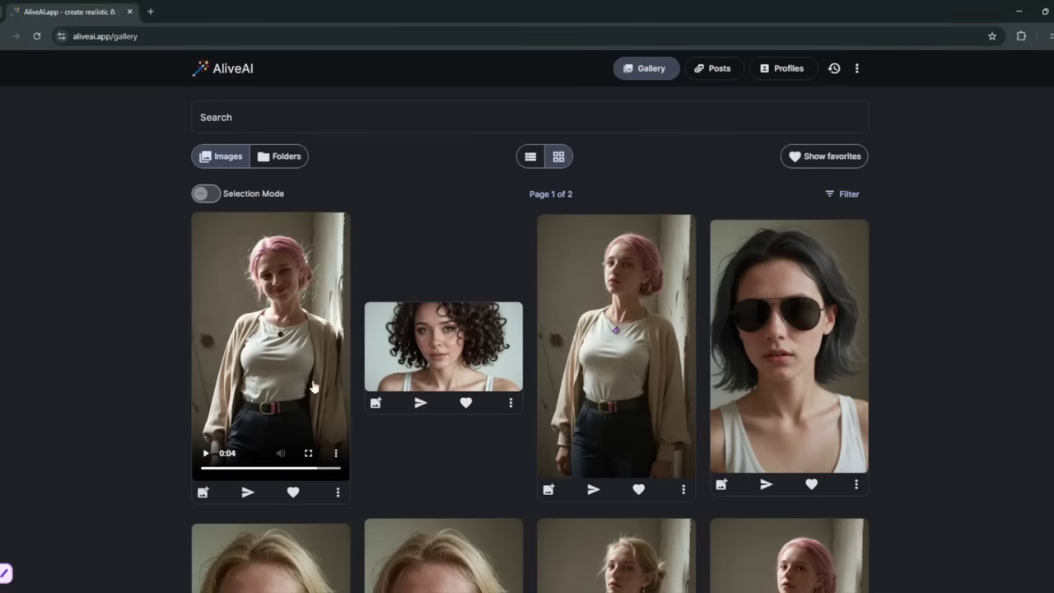
Step: Preview the pink-haired headshake video full screen, then bring up editing options for the sunglasses portrait
{"action": "left_click", "coordinate": [308, 454]}
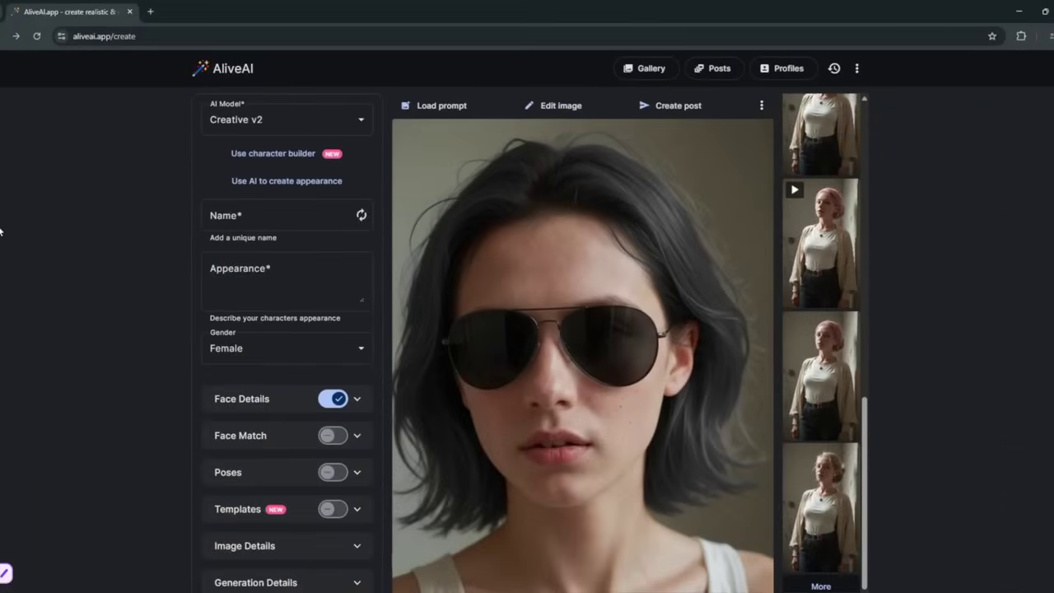
{"action": "left_click", "coordinate": [549, 107]}
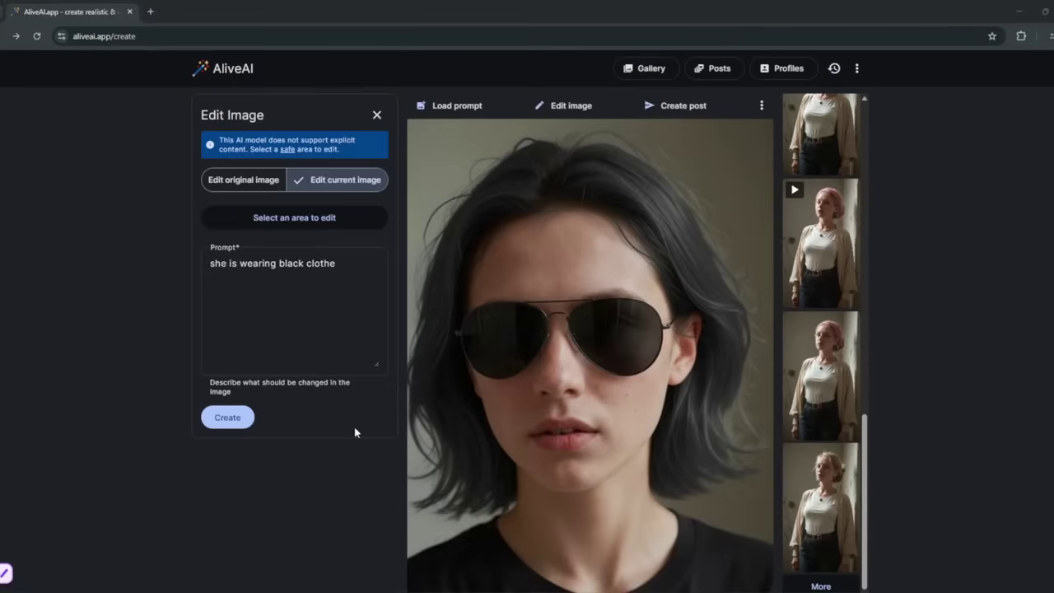
Step: Open the Expression video panel for the sunglasses portrait
{"action": "left_click", "coordinate": [563, 107]}
{"action": "left_click", "coordinate": [564, 245]}
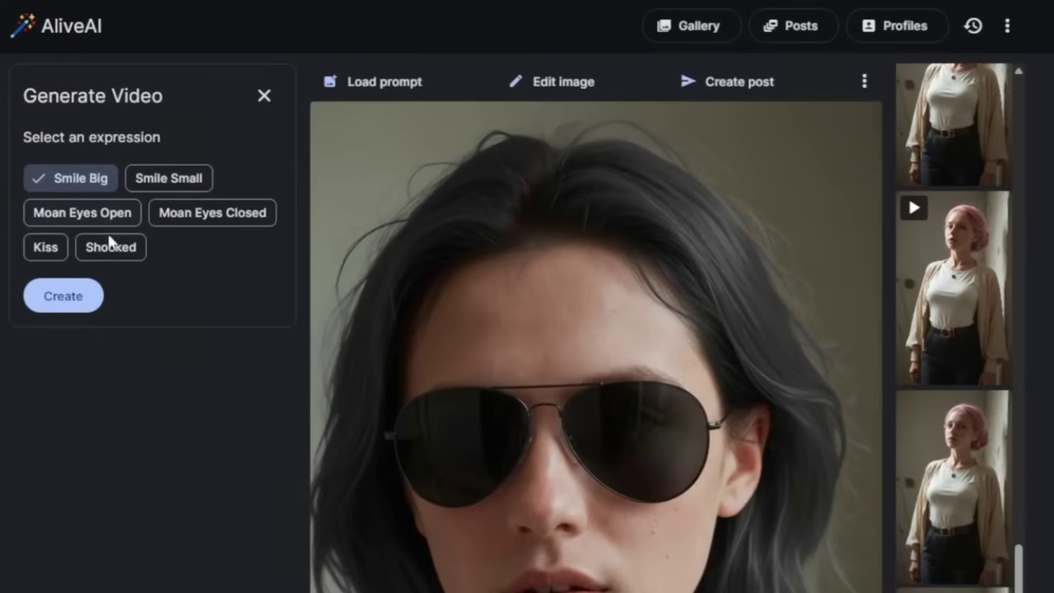
Step: Generate a 2-second Kiss expression video from the sunglasses portrait and reveal its video edit options
{"action": "left_click", "coordinate": [112, 246]}
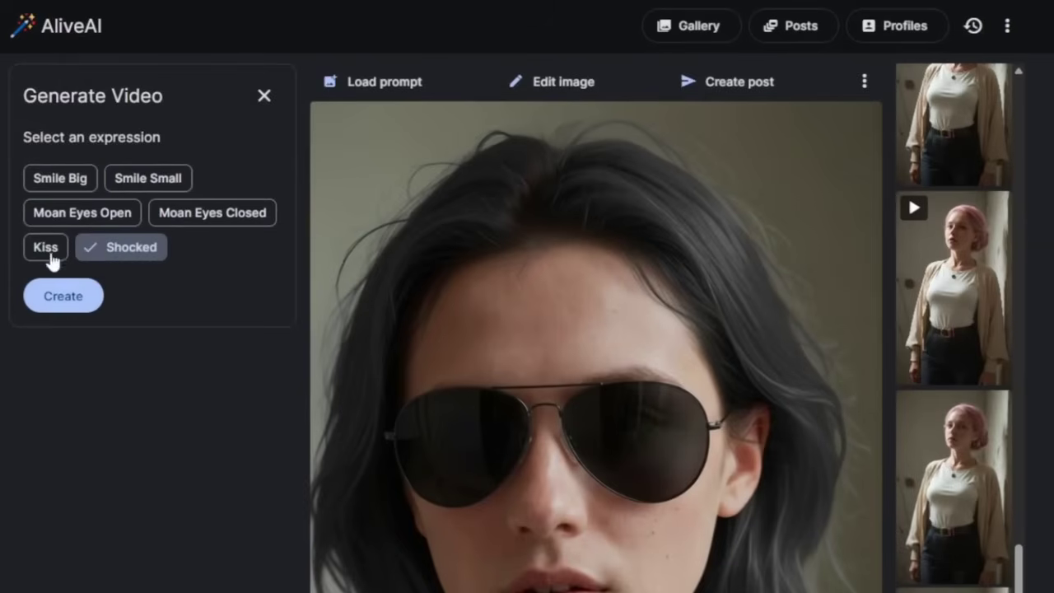
{"action": "left_click", "coordinate": [71, 297]}
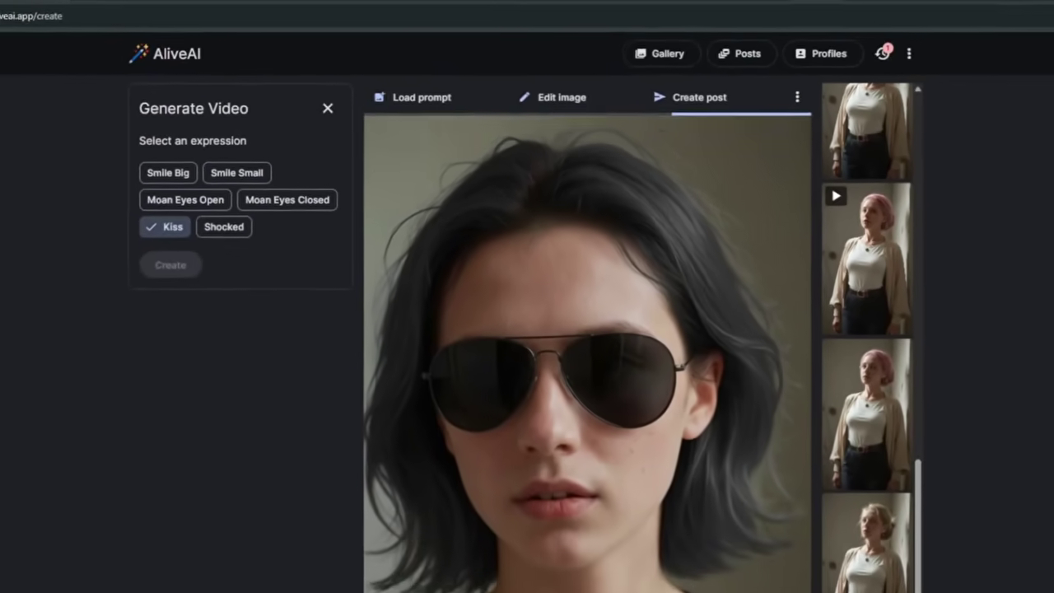
{"action": "scroll", "coordinate": [891, 392], "scroll_direction": "down", "scroll_amount": 2}
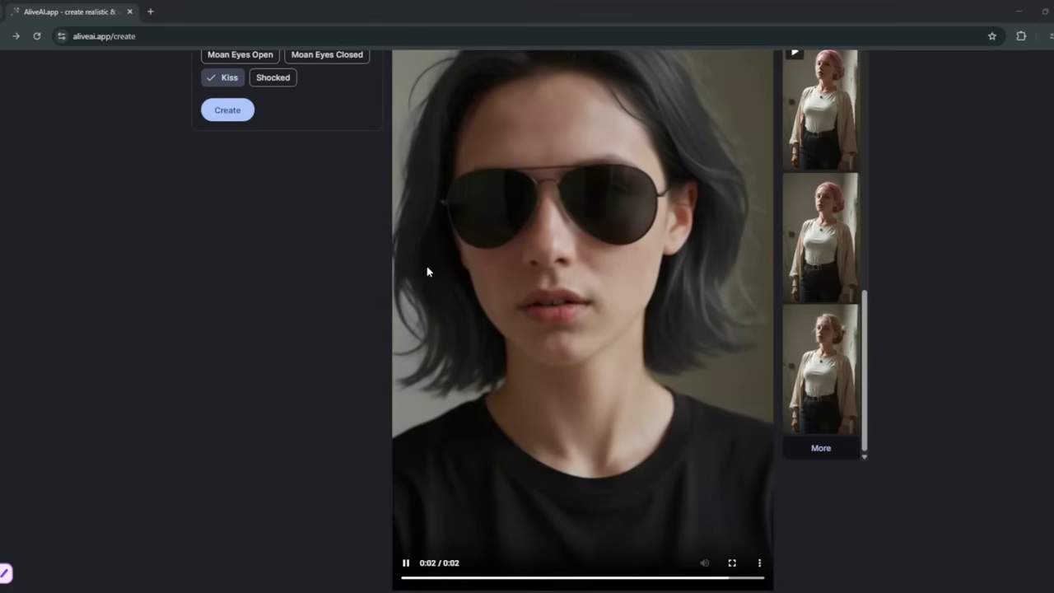
{"action": "scroll", "coordinate": [294, 348], "scroll_direction": "up", "scroll_amount": 2}
{"action": "left_click", "coordinate": [560, 106]}
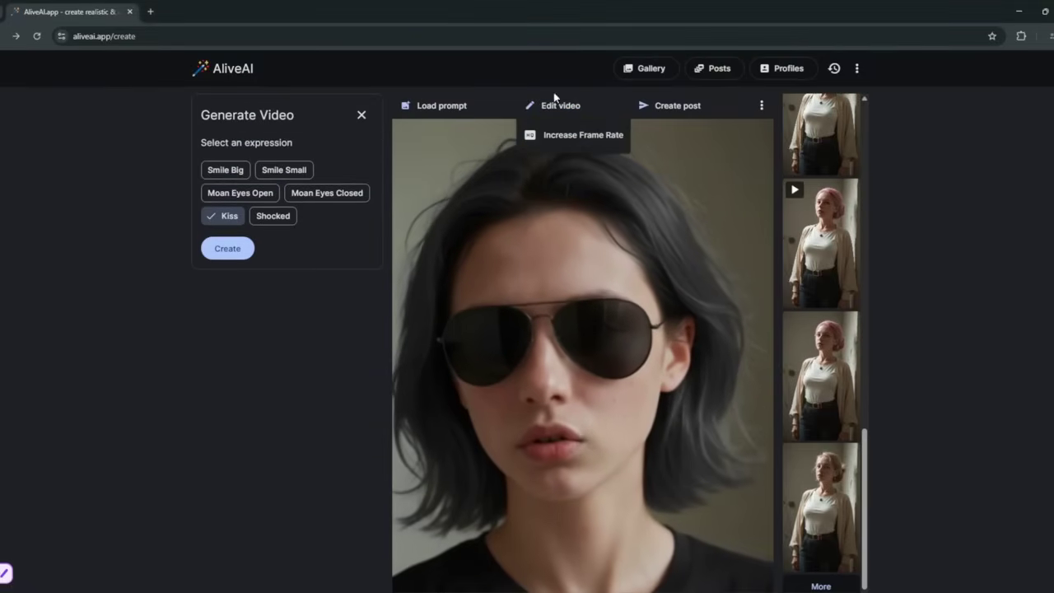